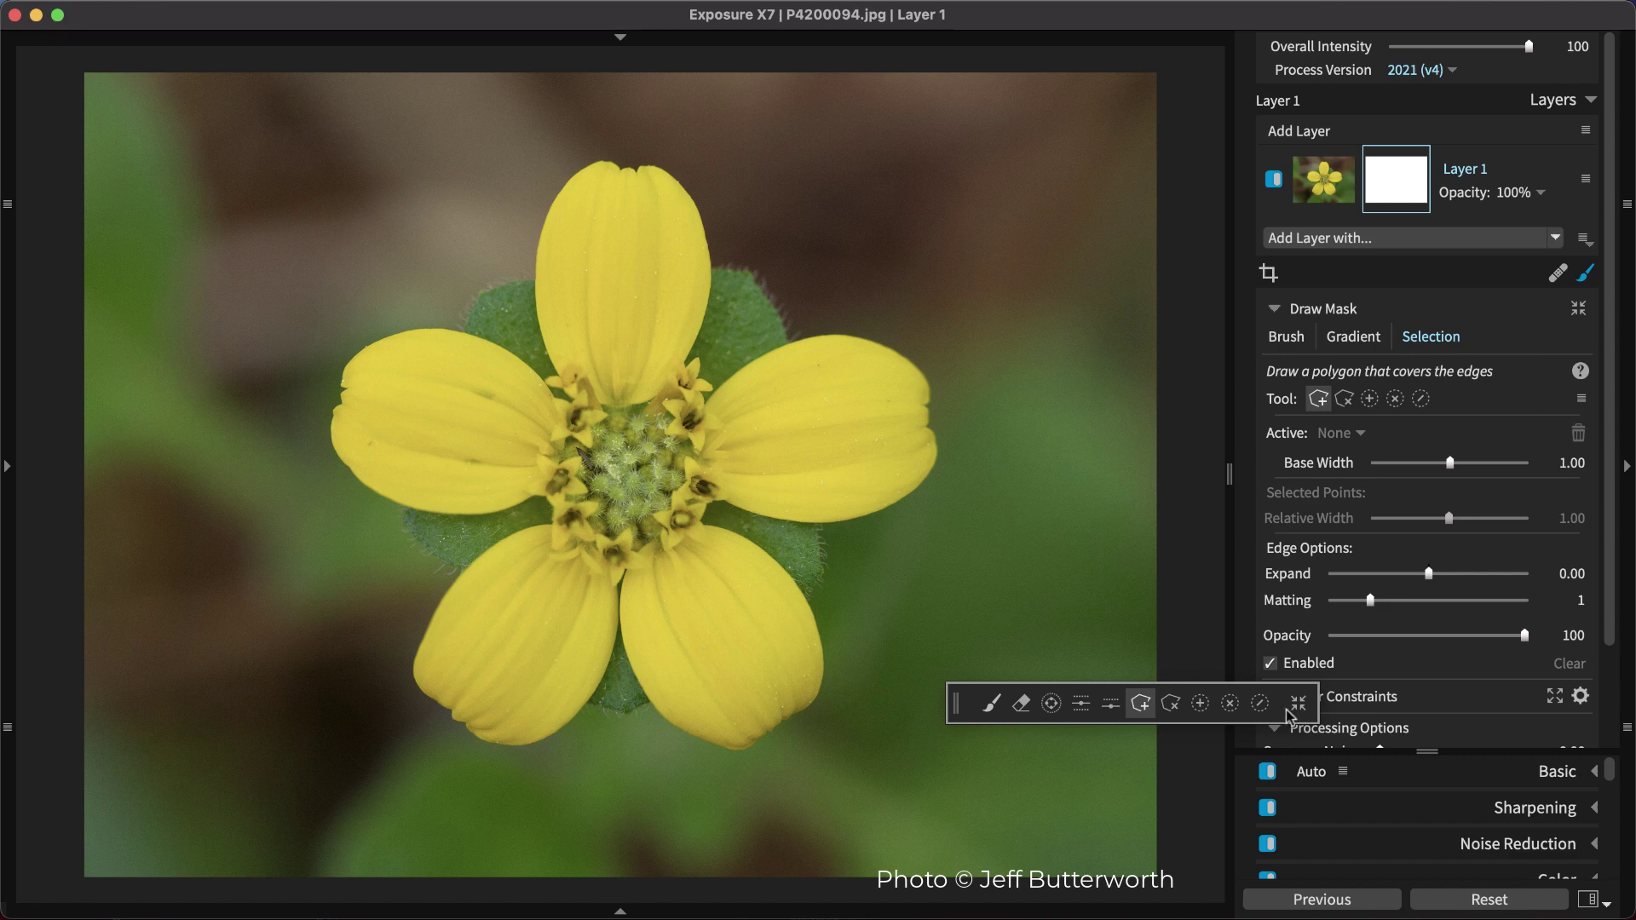
Move the floating mask tools palette lower over the flower photo.
{"action": "left_click_drag", "start_coordinate": [1285, 716], "coordinate": [1097, 757]}
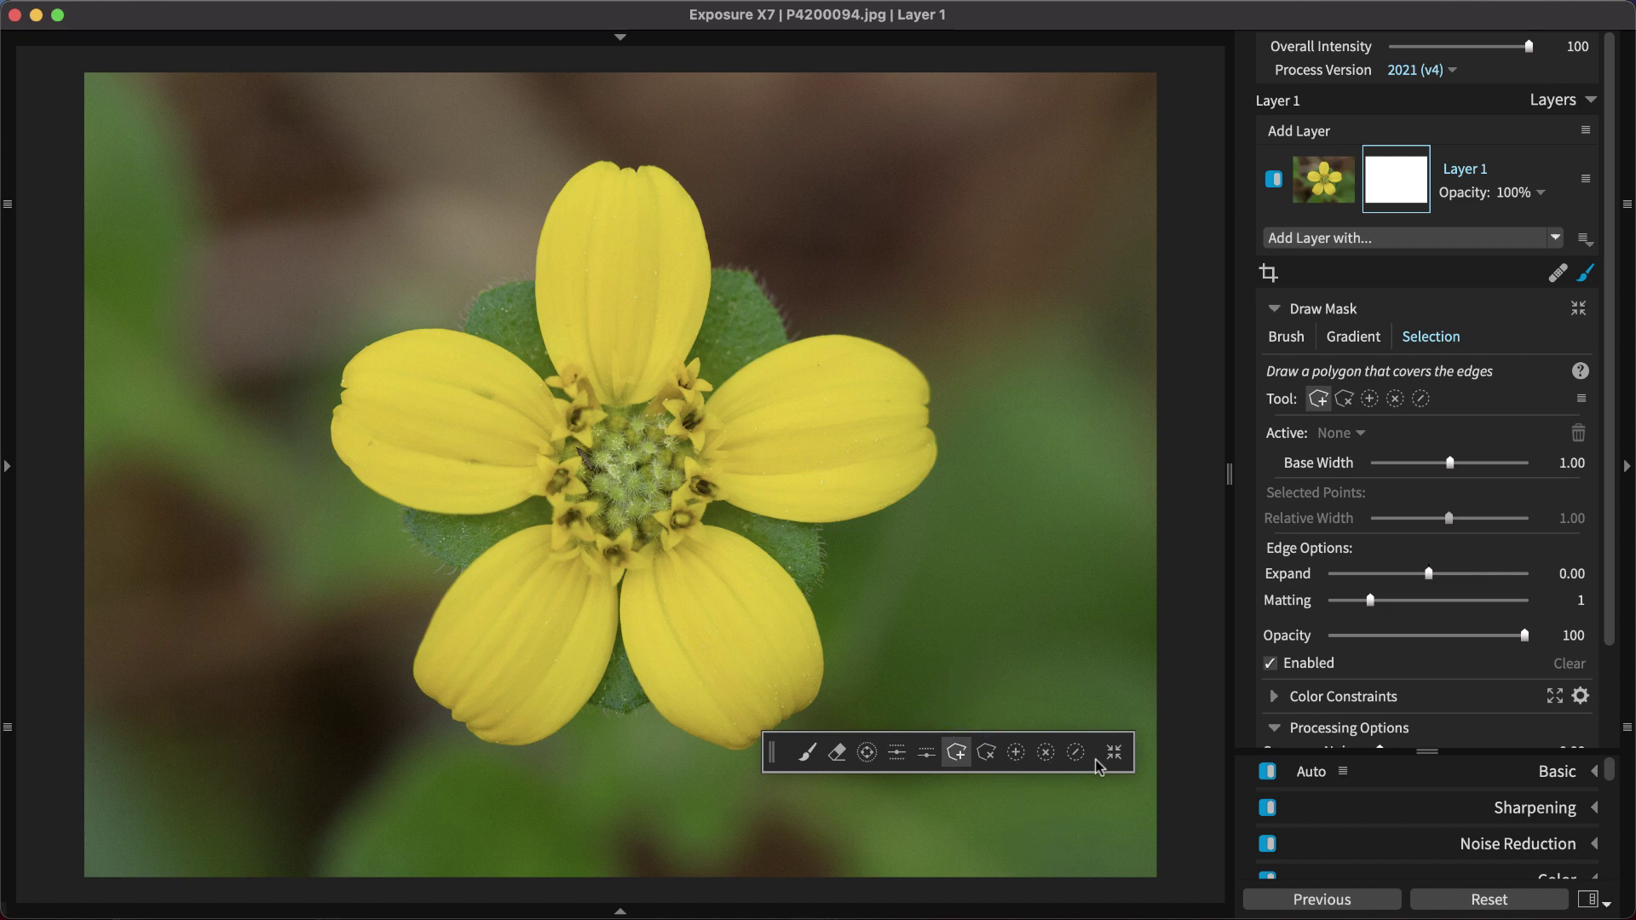
{"action": "left_click_drag", "start_coordinate": [1099, 765], "coordinate": [1146, 786]}
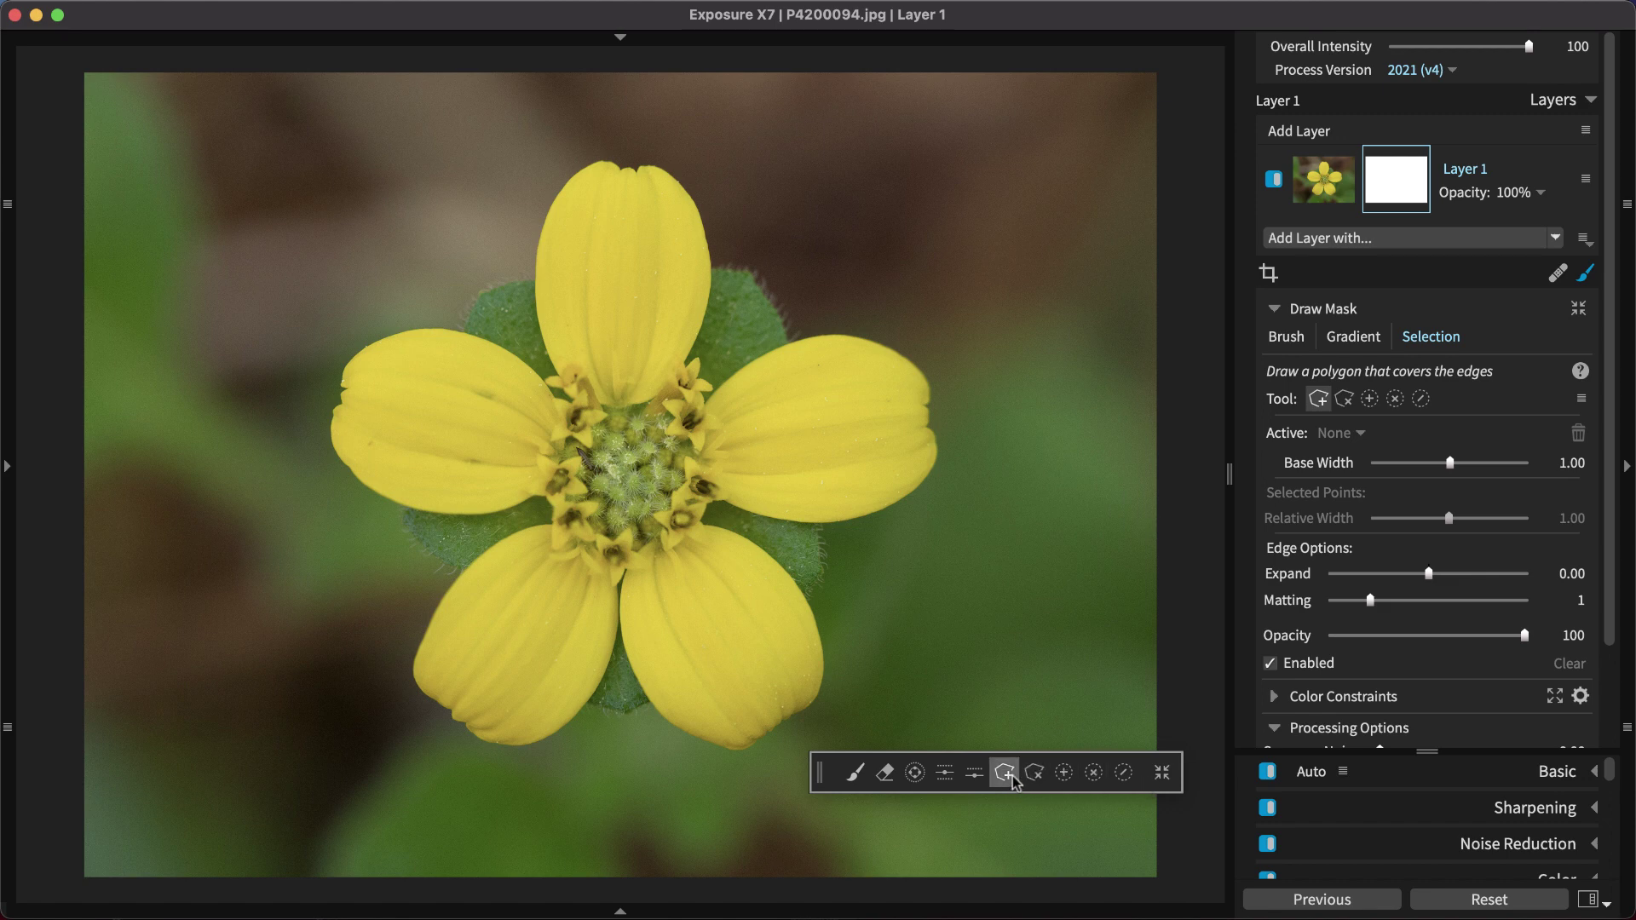
Trace polygon points around the right and top petals.
{"action": "left_click", "coordinate": [711, 507]}
{"action": "left_click", "coordinate": [830, 523]}
{"action": "left_click", "coordinate": [939, 460]}
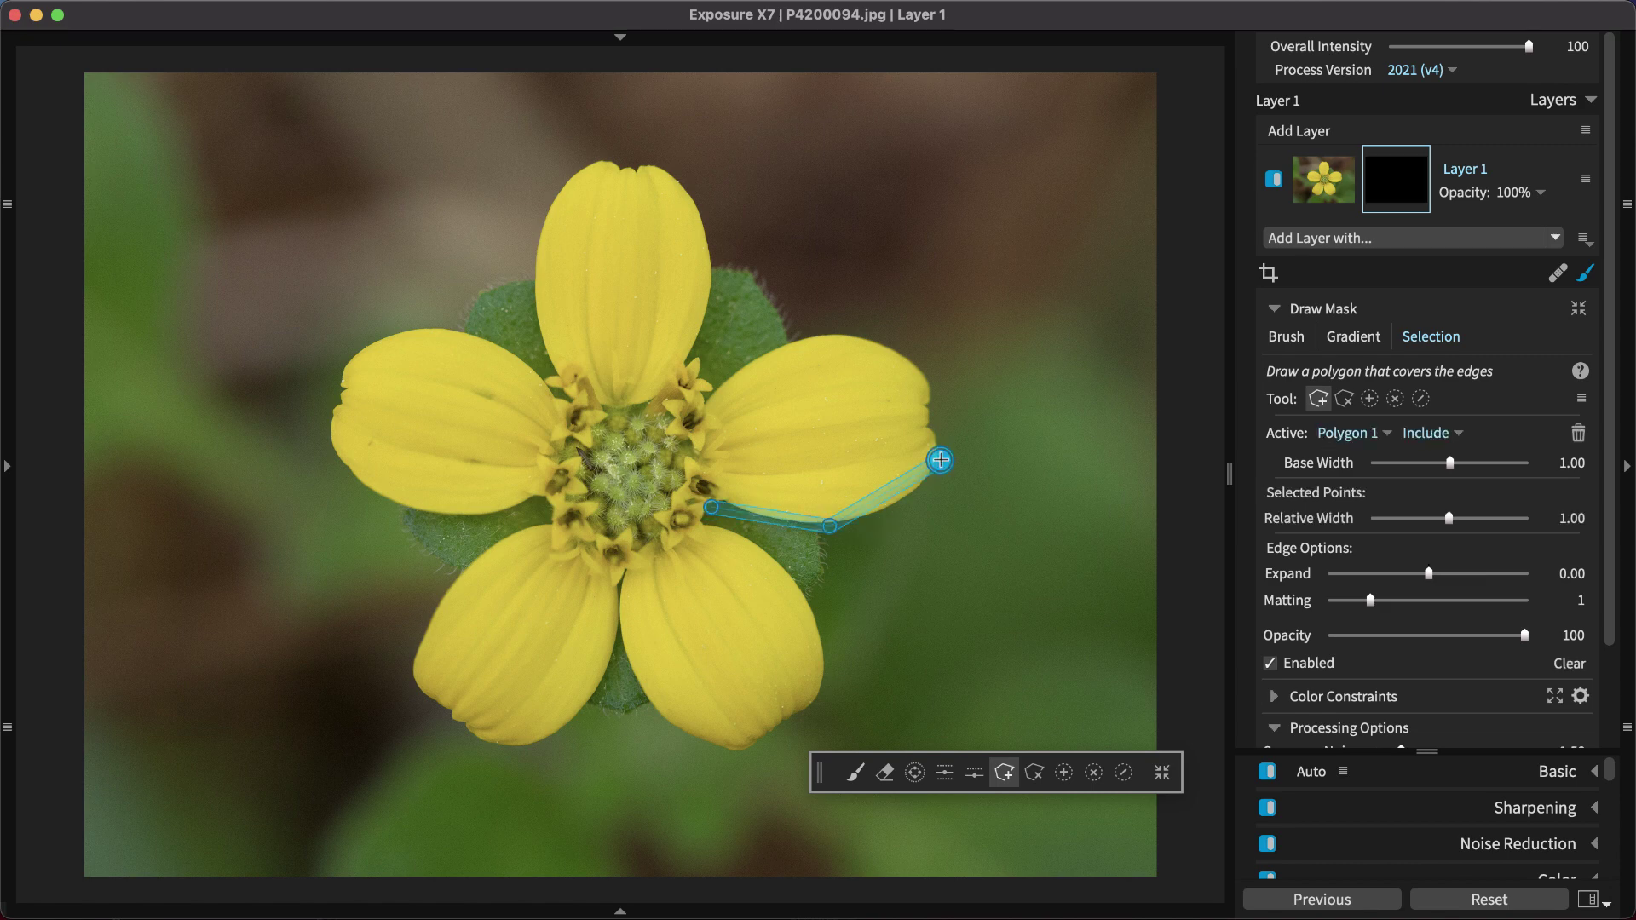
{"action": "left_click", "coordinate": [929, 382]}
{"action": "left_click", "coordinate": [840, 325]}
{"action": "left_click", "coordinate": [721, 392]}
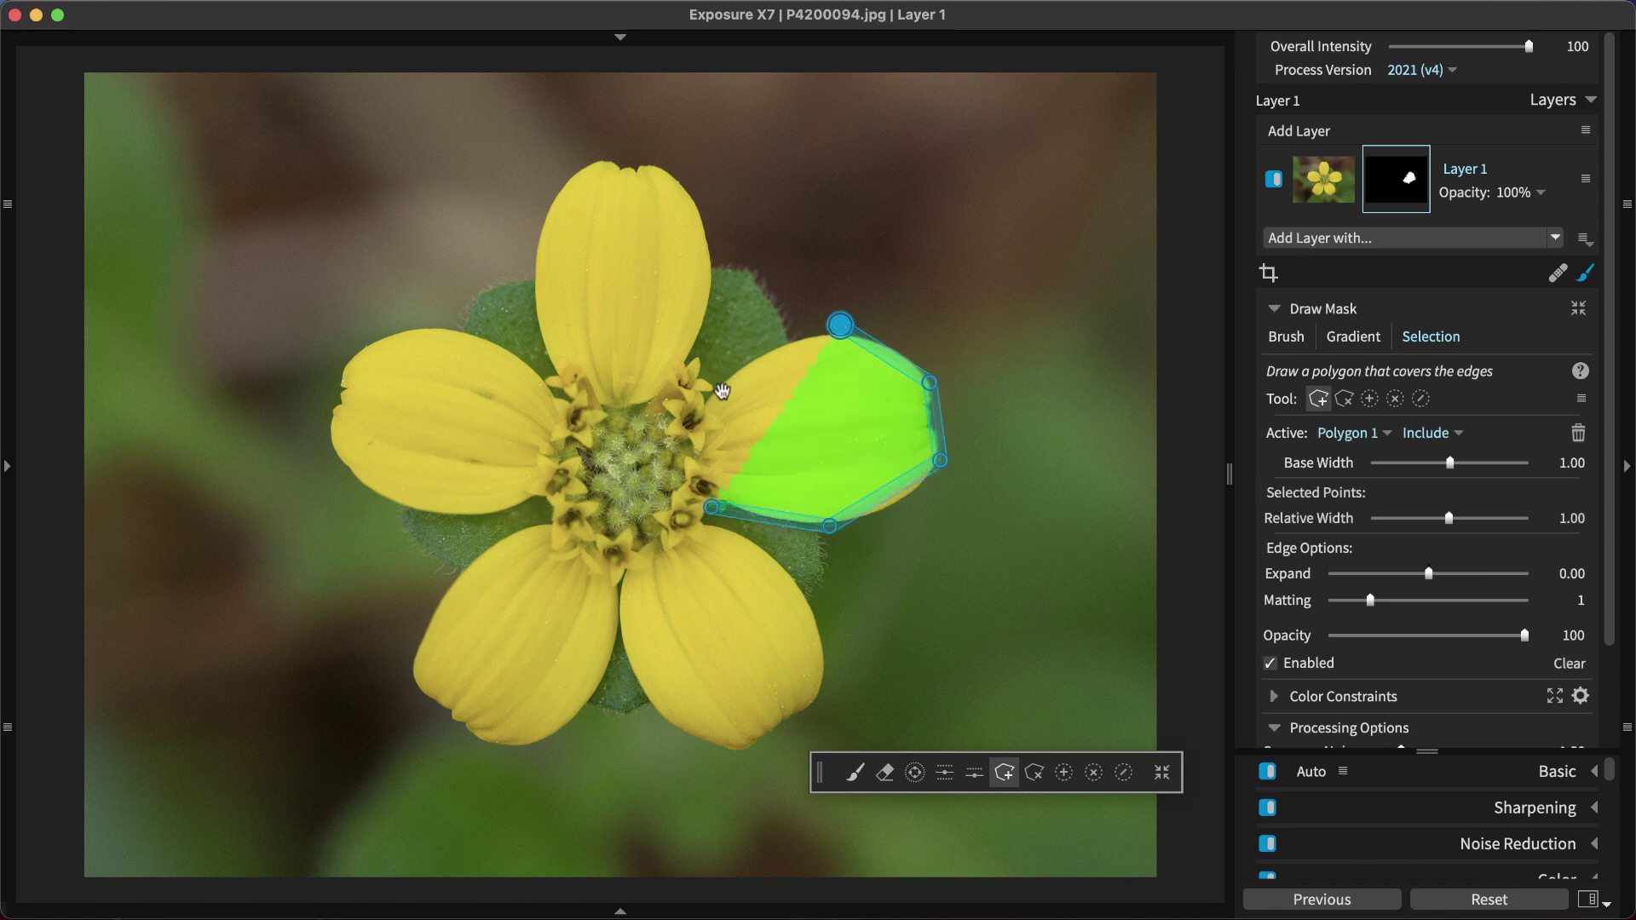
{"action": "left_click", "coordinate": [690, 361]}
{"action": "left_click", "coordinate": [719, 251]}
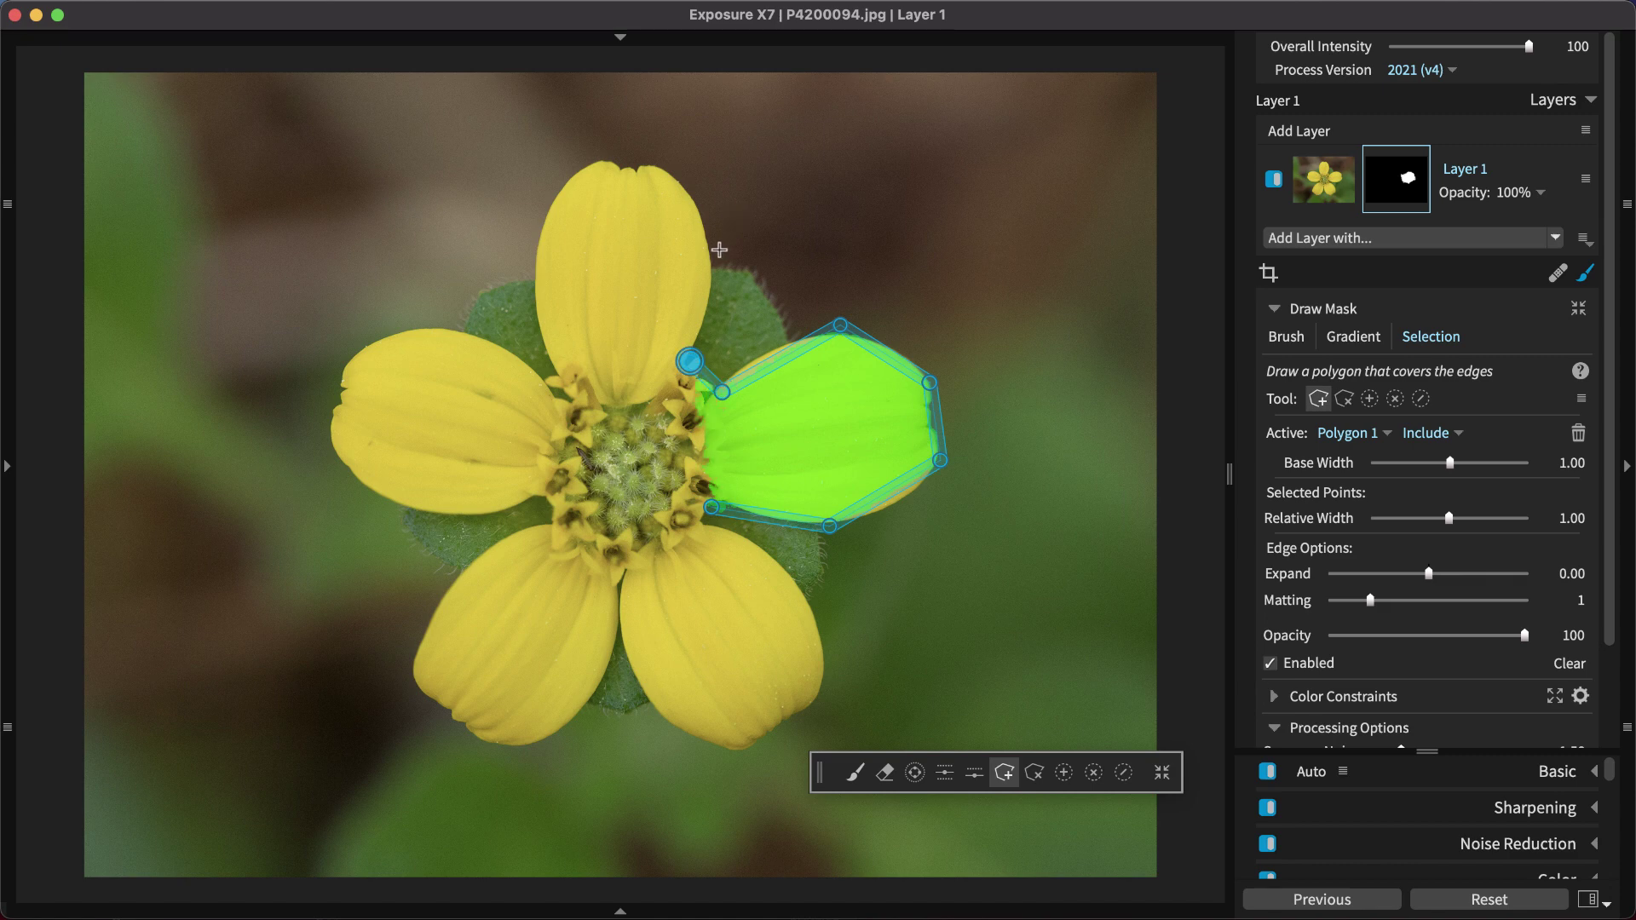
{"action": "left_click", "coordinate": [660, 162]}
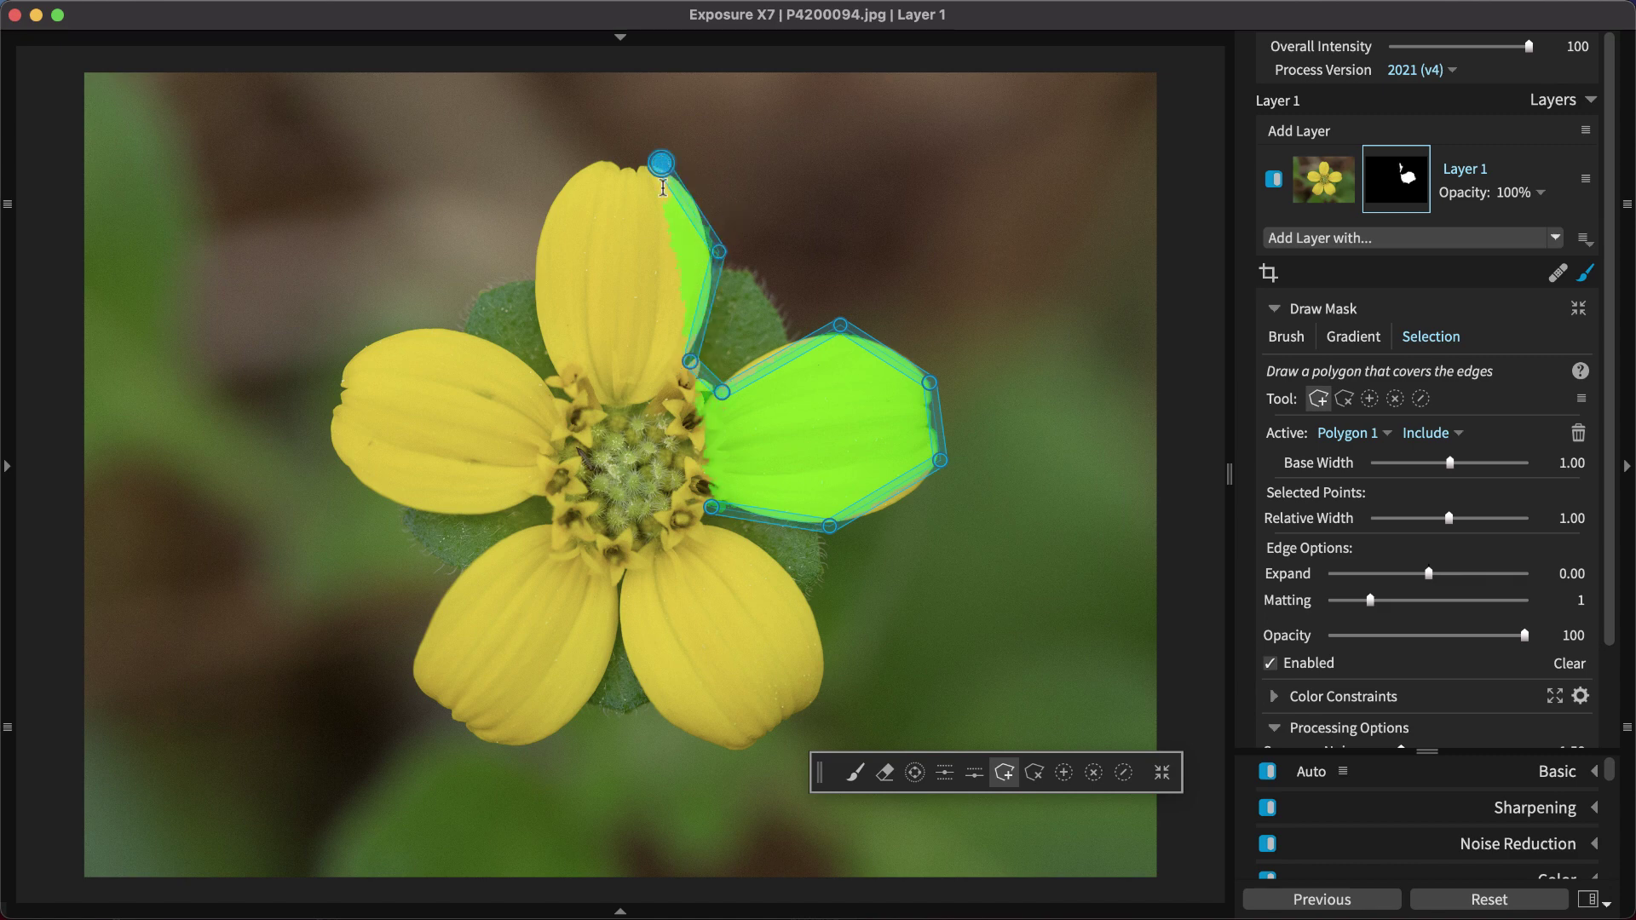
{"action": "left_click", "coordinate": [600, 156]}
{"action": "left_click", "coordinate": [529, 258]}
{"action": "left_click", "coordinate": [562, 389]}
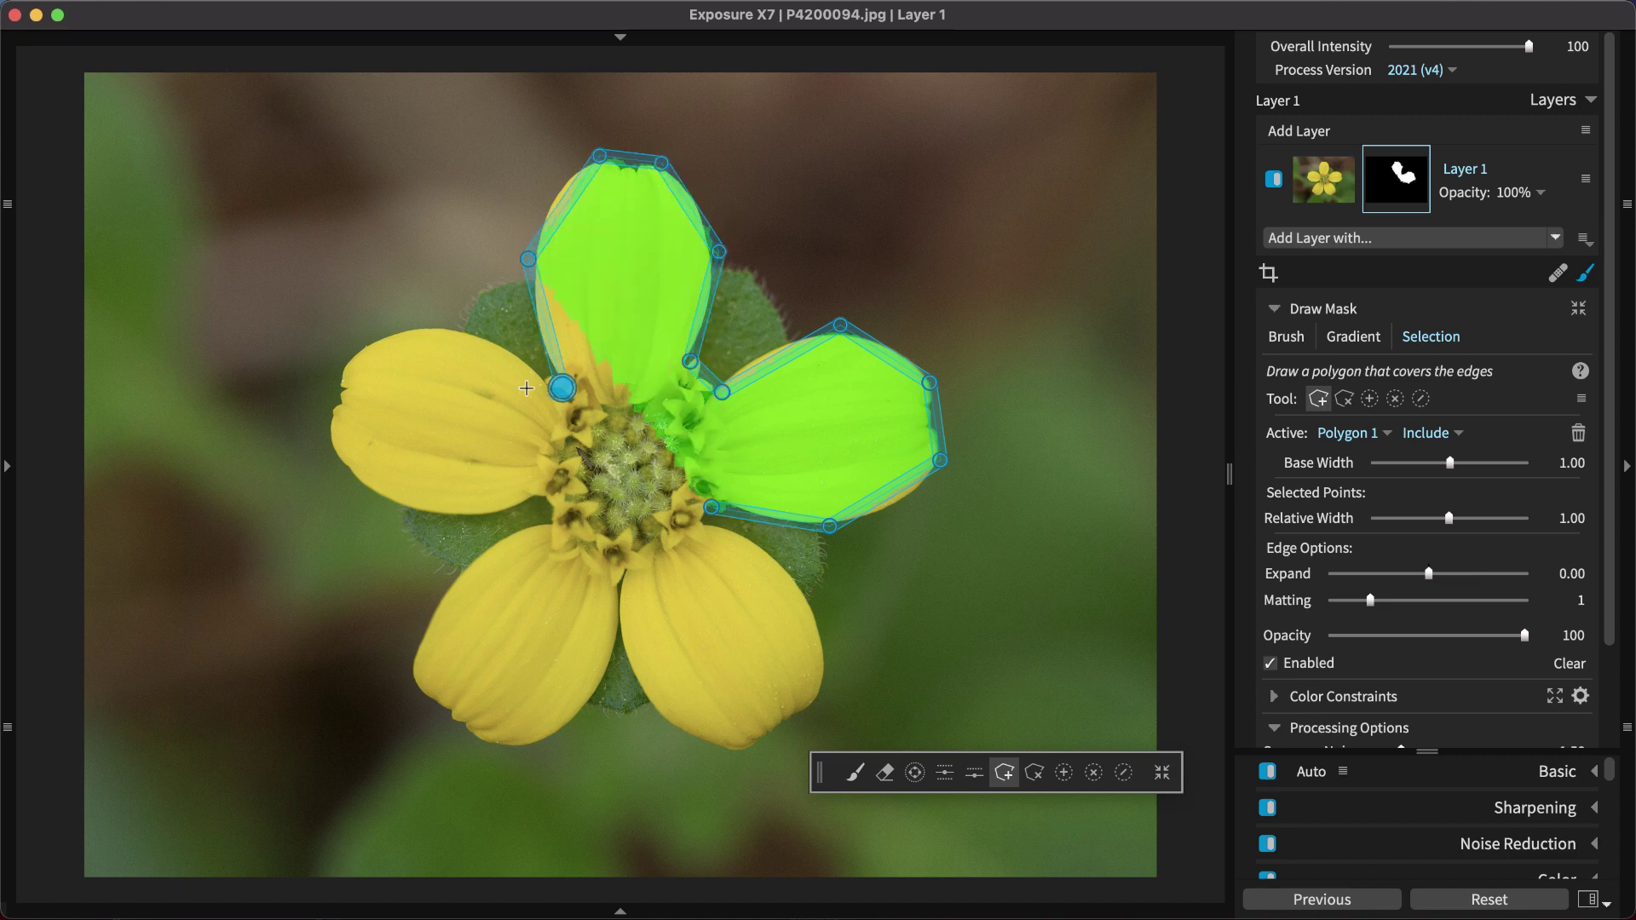
Continue the outline around the left and lower petals and close the polygon at its start point.
{"action": "left_click", "coordinate": [448, 323]}
{"action": "left_click", "coordinate": [359, 361]}
{"action": "left_click", "coordinate": [334, 454]}
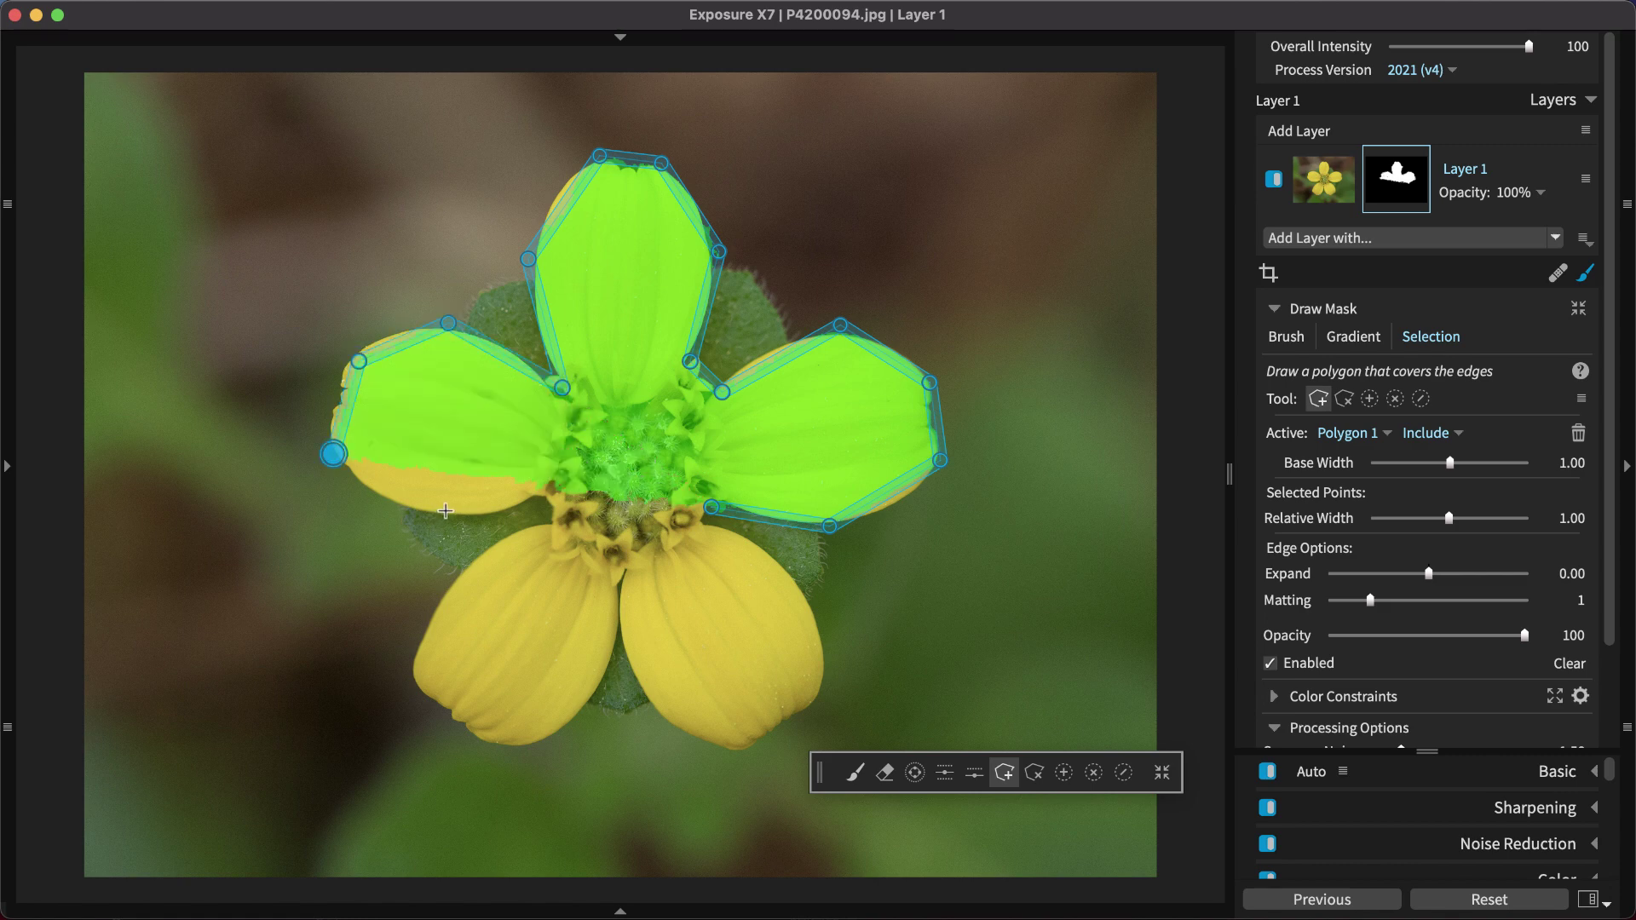
{"action": "left_click", "coordinate": [448, 513]}
{"action": "left_click", "coordinate": [538, 500]}
{"action": "left_click", "coordinate": [549, 532]}
{"action": "left_click", "coordinate": [459, 577]}
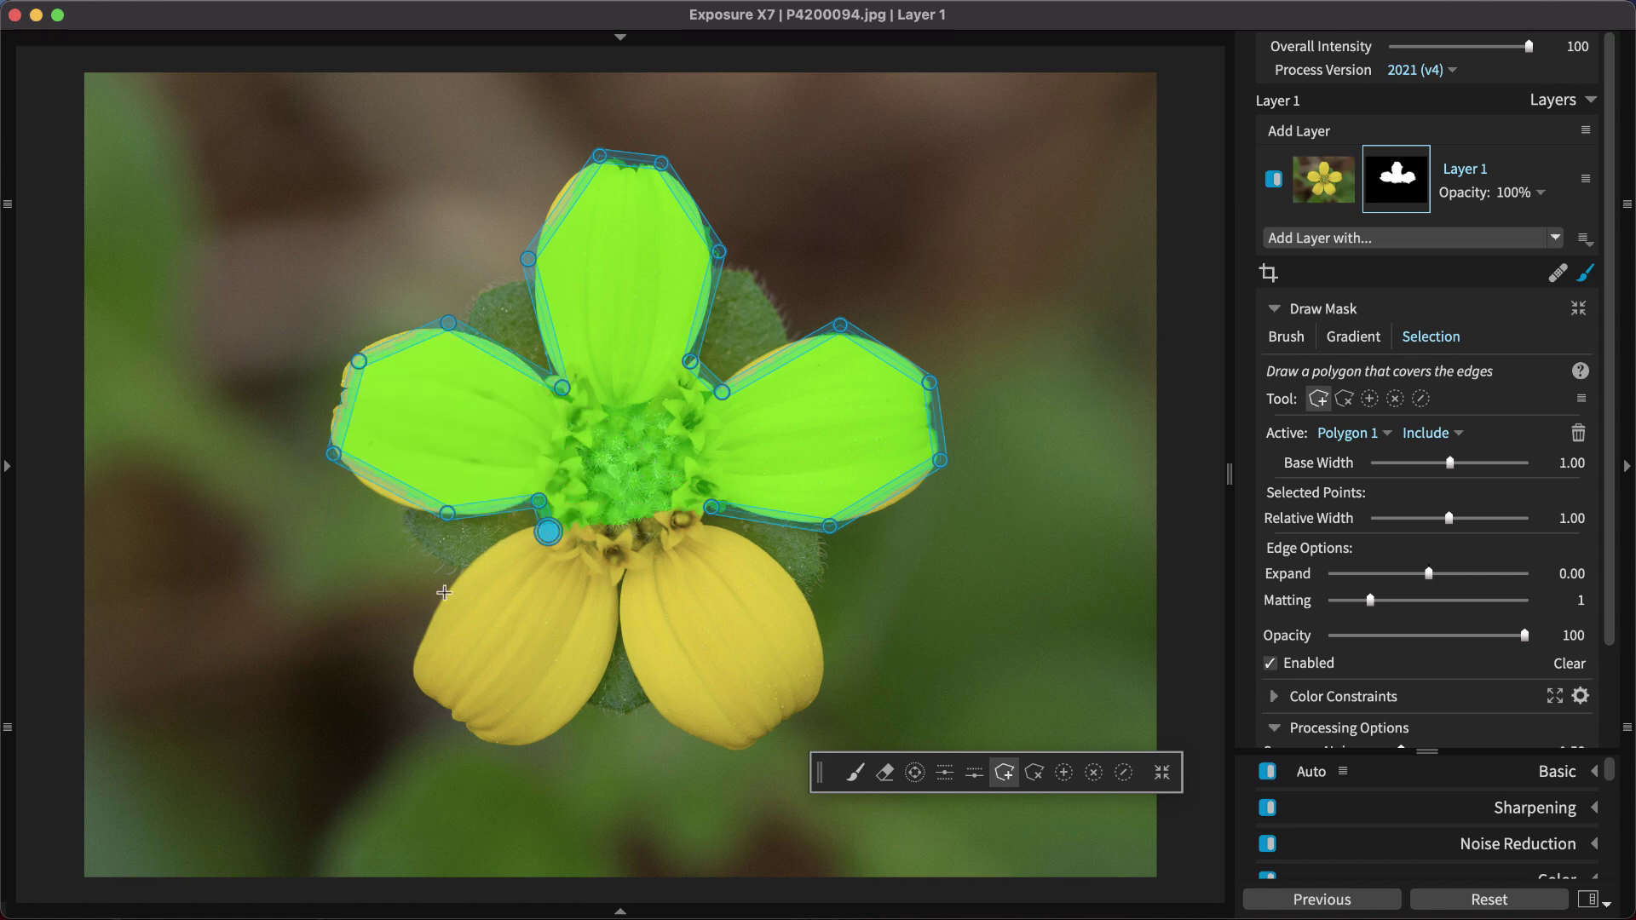
{"action": "left_click", "coordinate": [410, 677]}
{"action": "left_click", "coordinate": [506, 741]}
{"action": "left_click", "coordinate": [585, 698]}
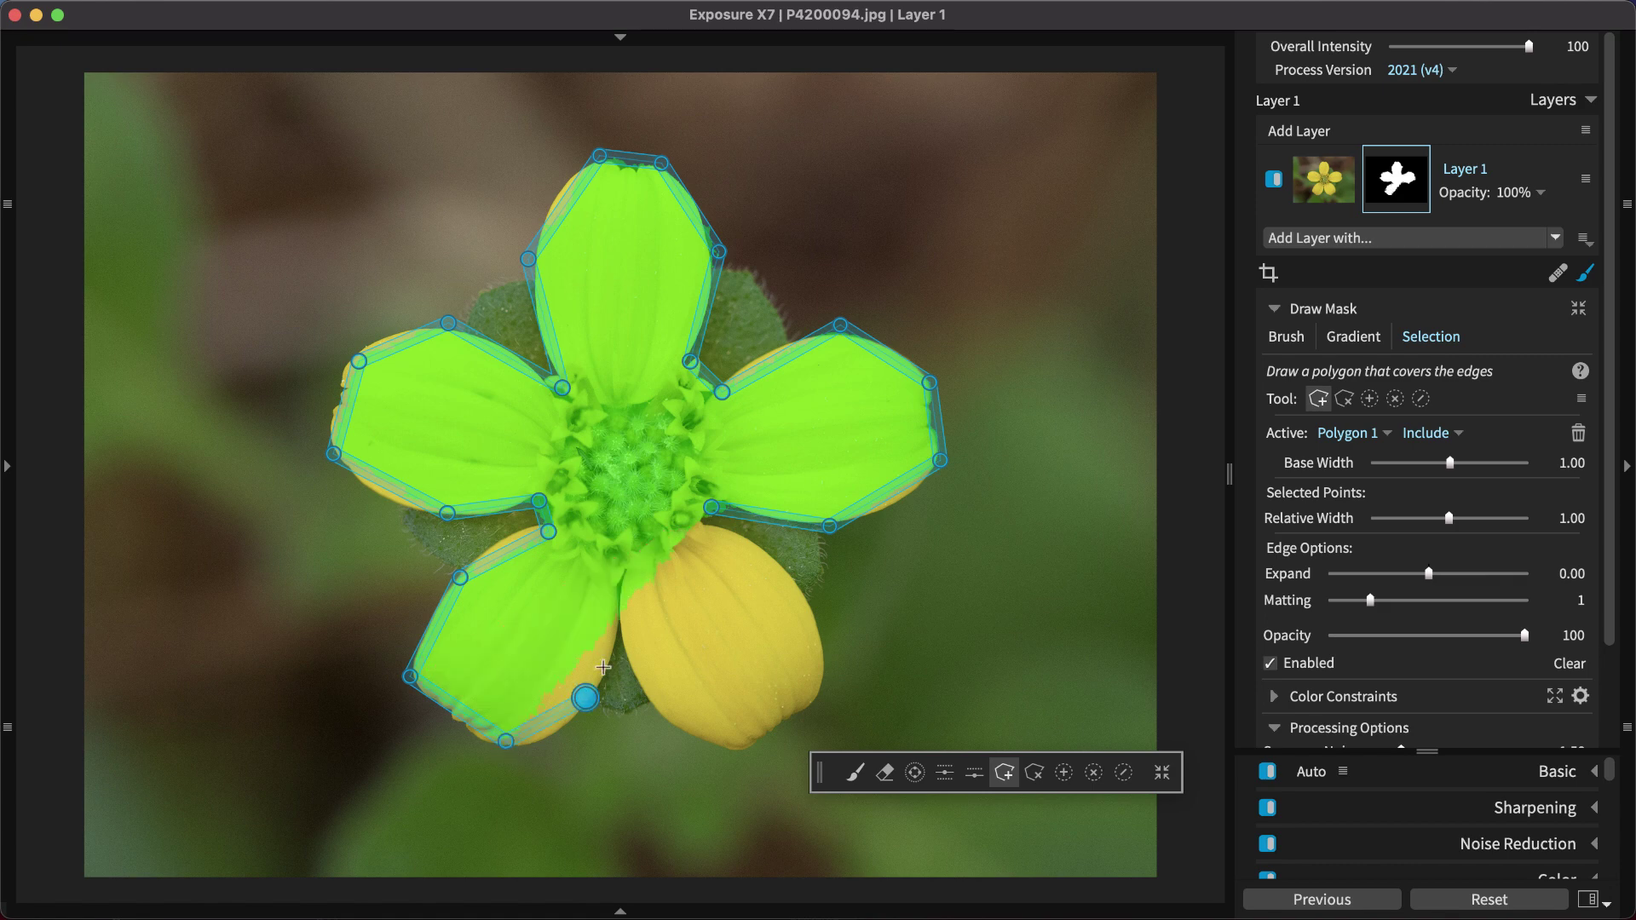
{"action": "left_click", "coordinate": [626, 616]}
{"action": "left_click", "coordinate": [675, 721]}
{"action": "left_click", "coordinate": [748, 743]}
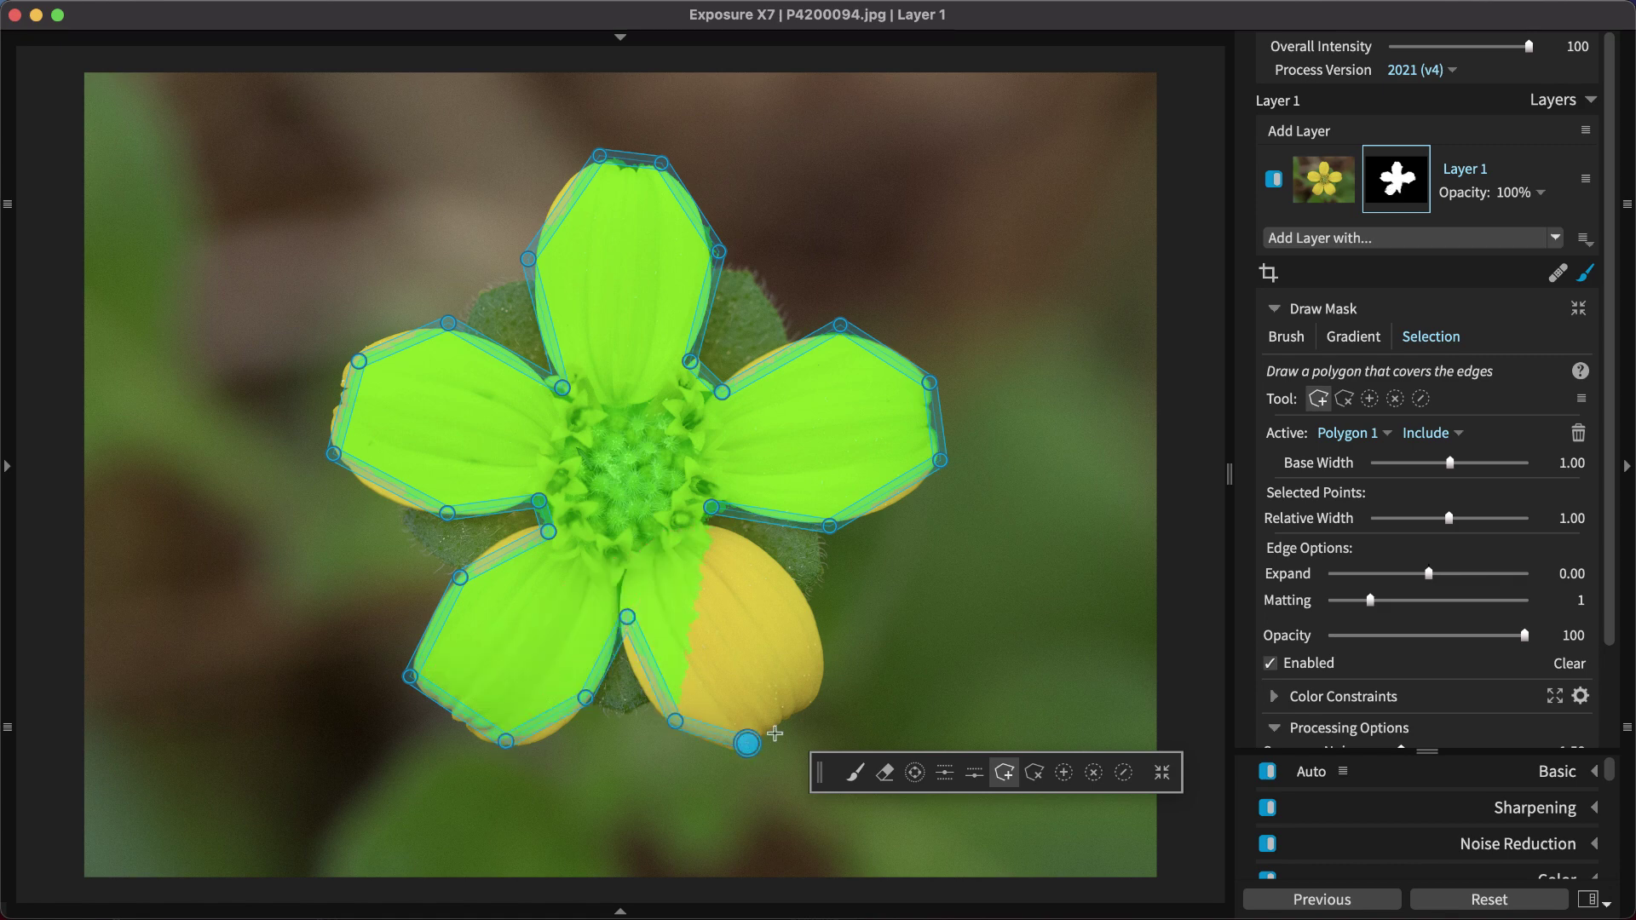
{"action": "left_click", "coordinate": [815, 700]}
{"action": "left_click", "coordinate": [805, 595]}
{"action": "left_click", "coordinate": [703, 523]}
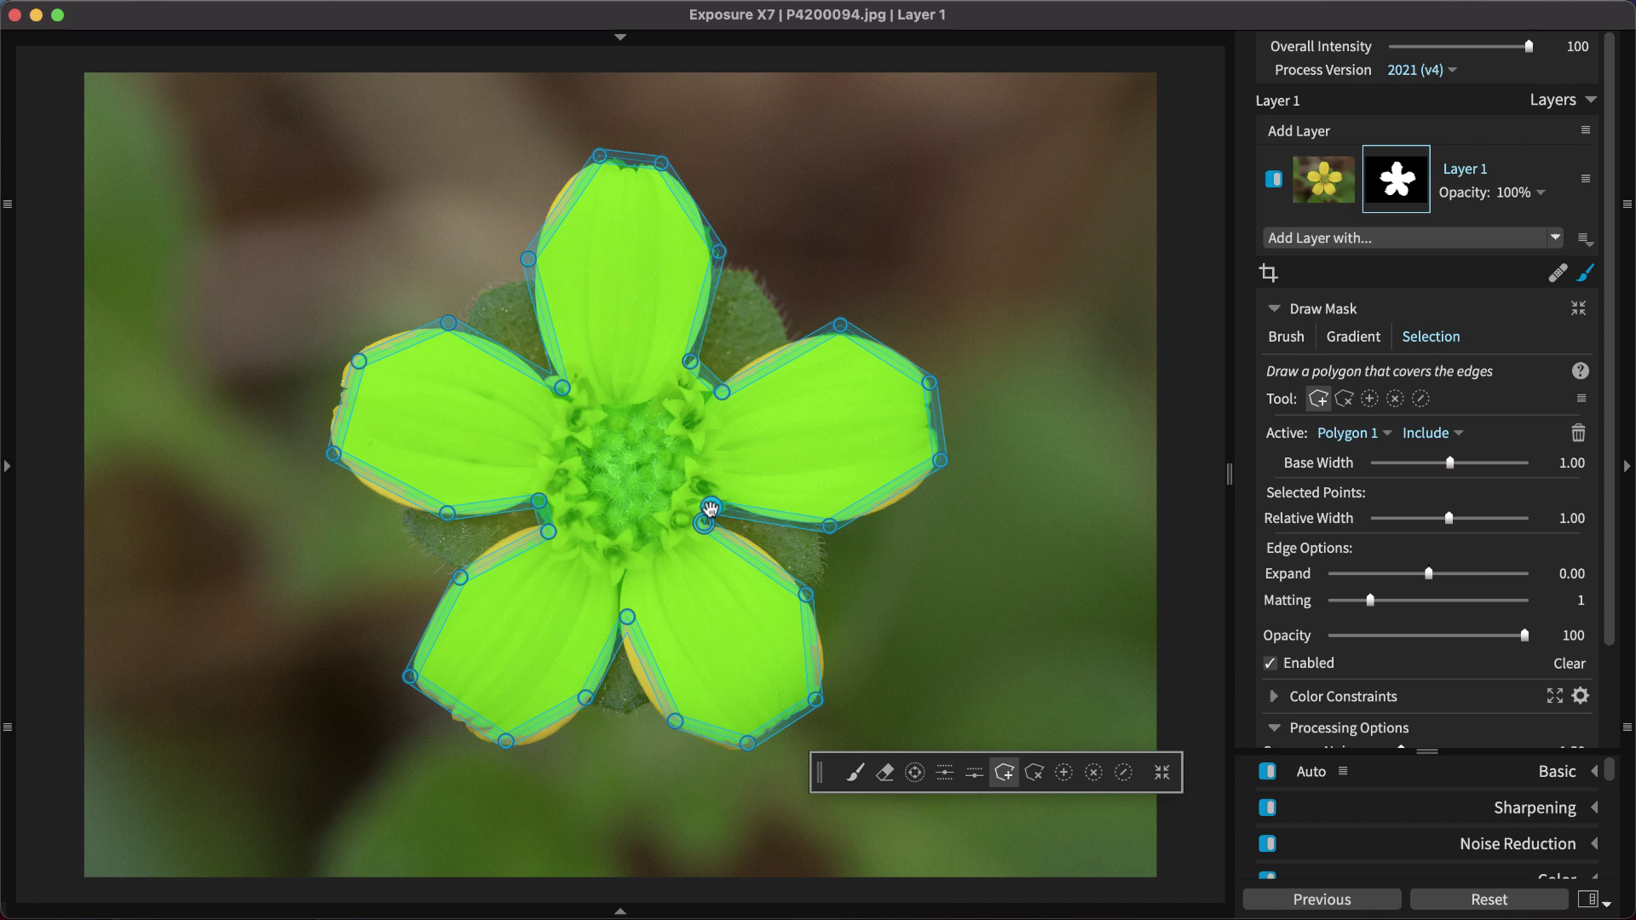
{"action": "left_click", "coordinate": [710, 509]}
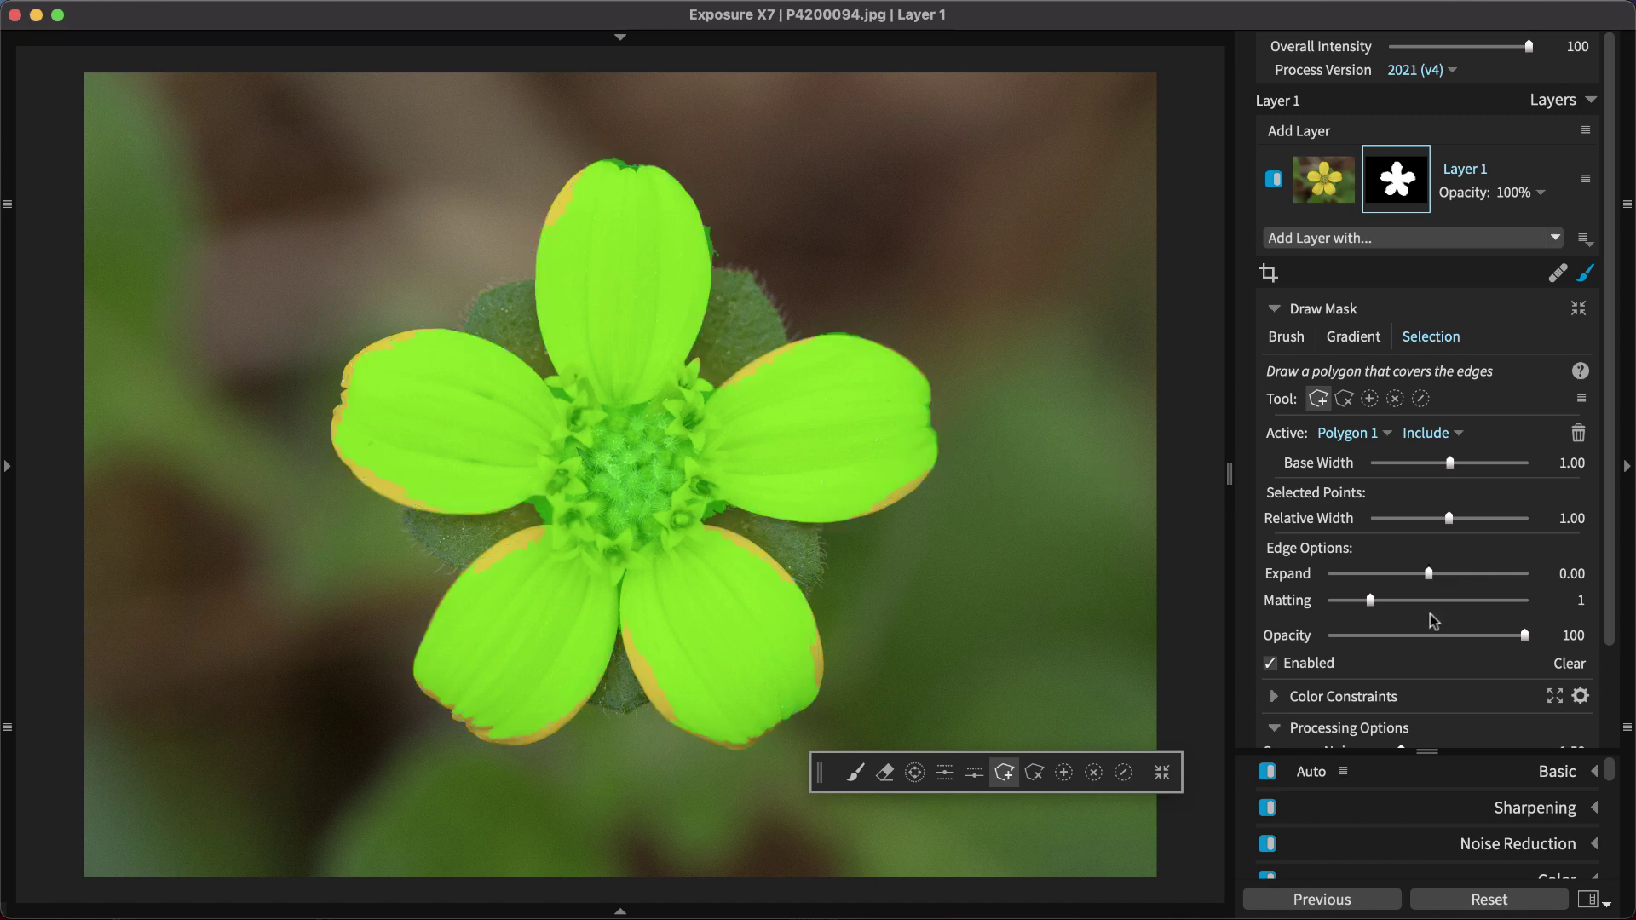
Clear the existing polygon mask to start over.
{"action": "scroll", "coordinate": [1429, 614], "scroll_direction": "down", "scroll_amount": 3}
{"action": "scroll", "coordinate": [1430, 614], "scroll_direction": "down", "scroll_amount": 1}
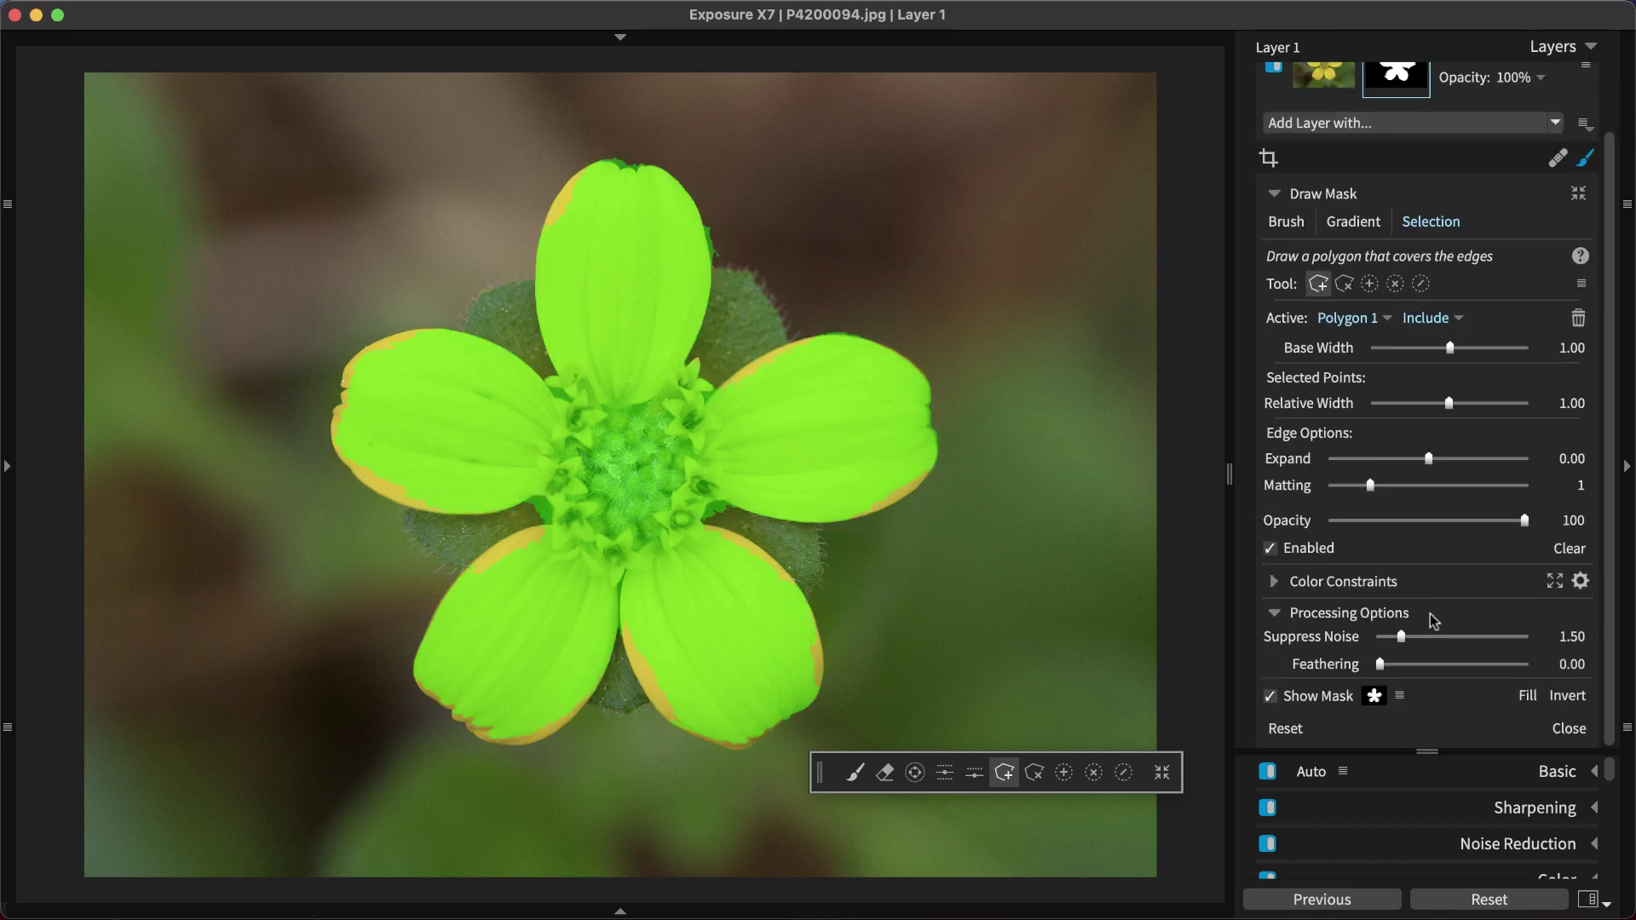
{"action": "left_click", "coordinate": [1285, 729]}
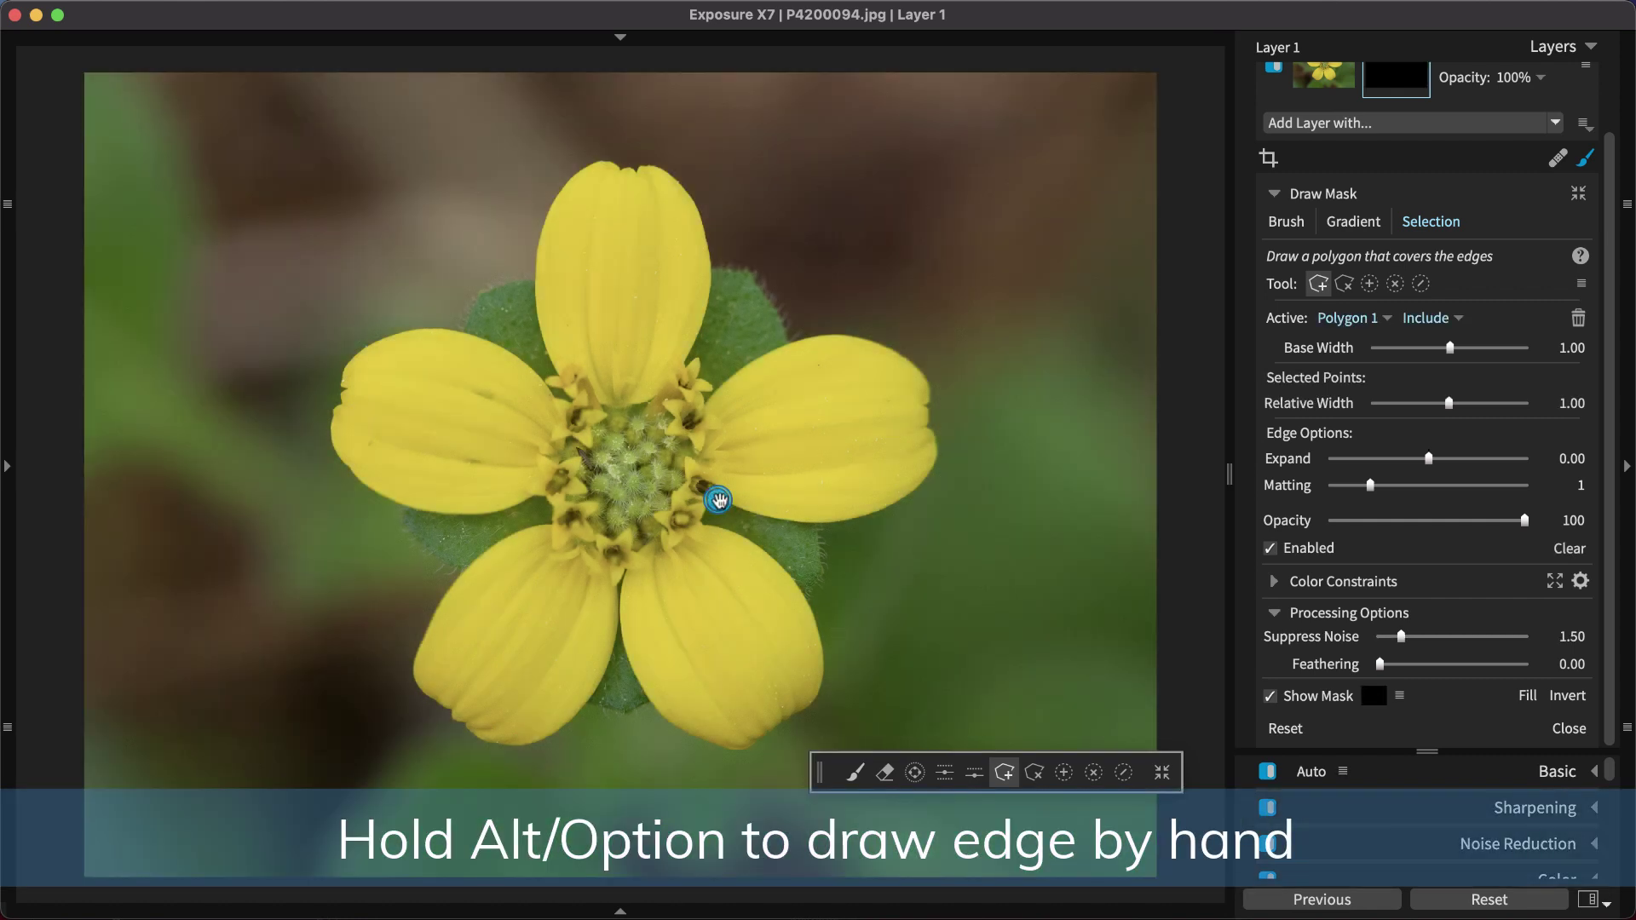
Trace freehand mask edges with Base Width raised to 3.96.
{"action": "mouse_move", "coordinate": [793, 522]}
{"action": "left_mouse_down"}
{"action": "mouse_move", "coordinate": [912, 491]}
{"action": "mouse_move", "coordinate": [935, 460]}
{"action": "mouse_move", "coordinate": [931, 391]}
{"action": "mouse_move", "coordinate": [904, 361]}
{"action": "mouse_move", "coordinate": [805, 332]}
{"action": "mouse_move", "coordinate": [713, 391]}
{"action": "mouse_move", "coordinate": [693, 362]}
{"action": "mouse_move", "coordinate": [708, 270]}
{"action": "left_mouse_up"}
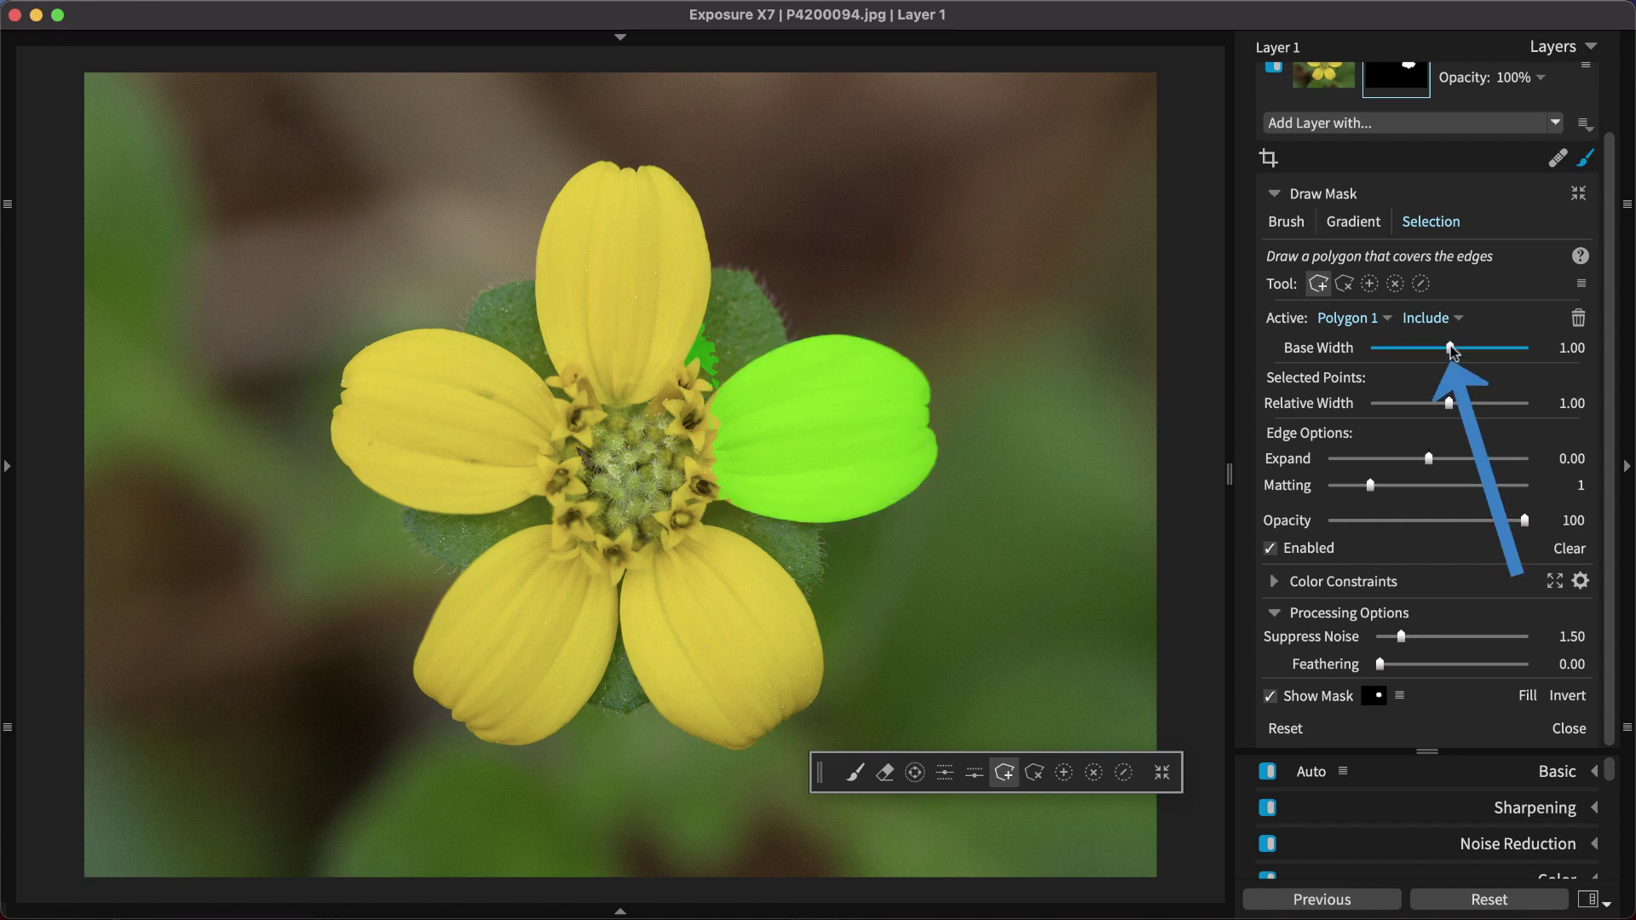
{"action": "left_click_drag", "start_coordinate": [1449, 347], "coordinate": [1467, 348]}
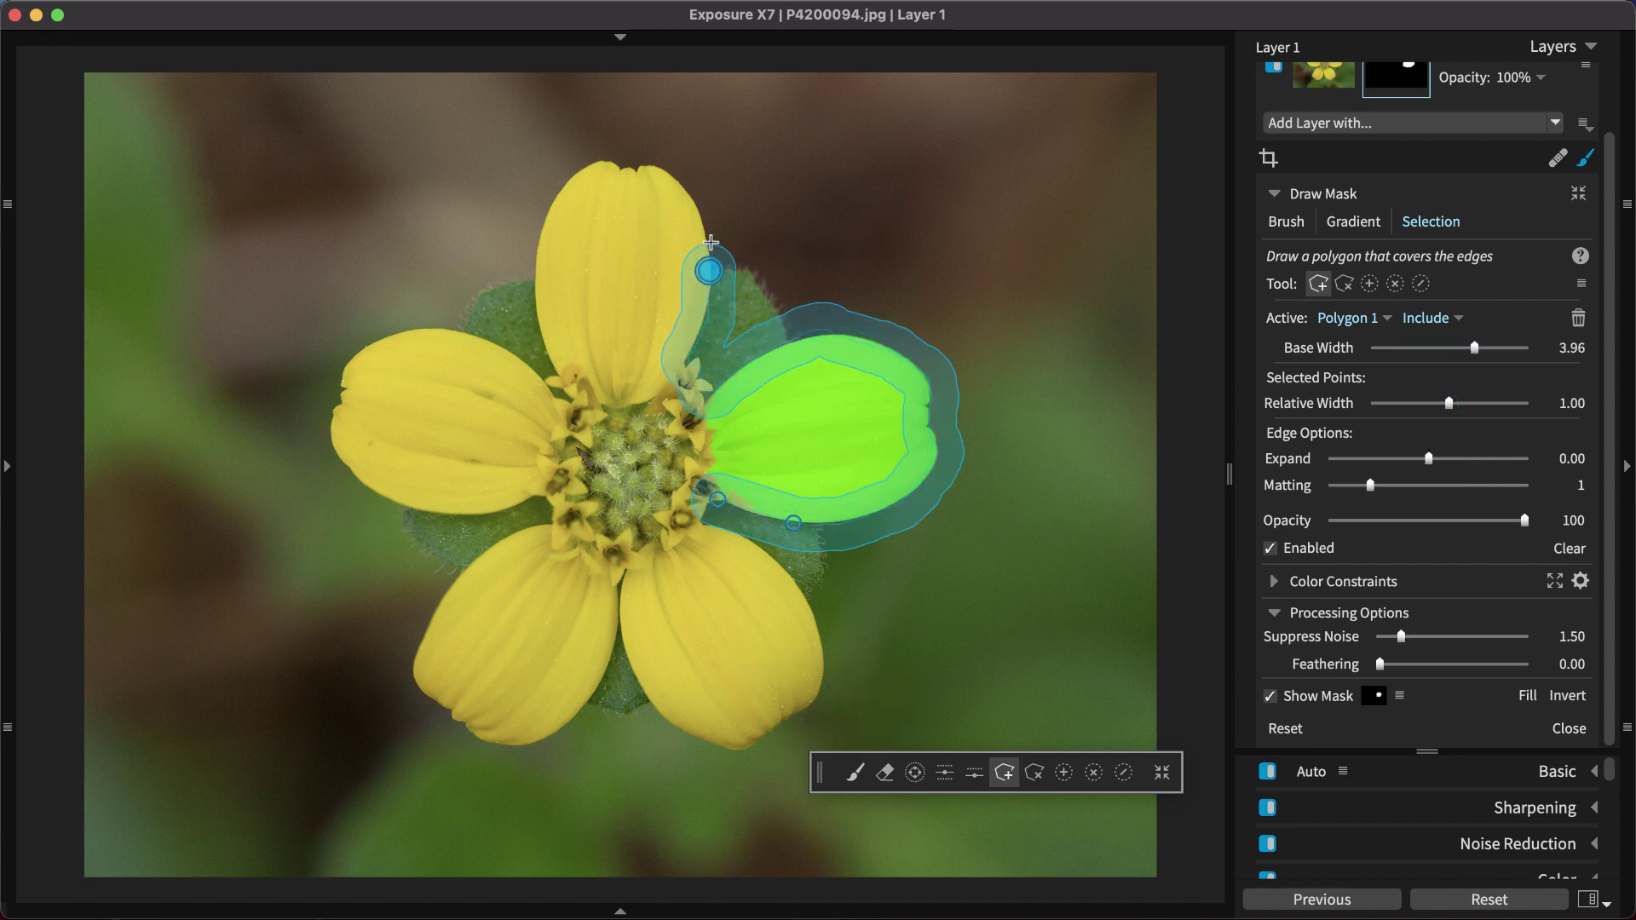
{"action": "mouse_move", "coordinate": [711, 273]}
{"action": "left_mouse_down"}
{"action": "mouse_move", "coordinate": [657, 179]}
{"action": "mouse_move", "coordinate": [572, 197]}
{"action": "mouse_move", "coordinate": [545, 338]}
{"action": "mouse_move", "coordinate": [499, 366]}
{"action": "mouse_move", "coordinate": [437, 353]}
{"action": "mouse_move", "coordinate": [357, 378]}
{"action": "mouse_move", "coordinate": [336, 441]}
{"action": "mouse_move", "coordinate": [445, 505]}
{"action": "mouse_move", "coordinate": [563, 502]}
{"action": "mouse_move", "coordinate": [467, 593]}
{"action": "mouse_move", "coordinate": [435, 671]}
{"action": "mouse_move", "coordinate": [484, 745]}
{"action": "mouse_move", "coordinate": [545, 728]}
{"action": "mouse_move", "coordinate": [621, 642]}
{"action": "mouse_move", "coordinate": [736, 744]}
{"action": "mouse_move", "coordinate": [792, 719]}
{"action": "mouse_move", "coordinate": [811, 655]}
{"action": "mouse_move", "coordinate": [778, 572]}
{"action": "mouse_move", "coordinate": [704, 513]}
{"action": "left_mouse_up"}
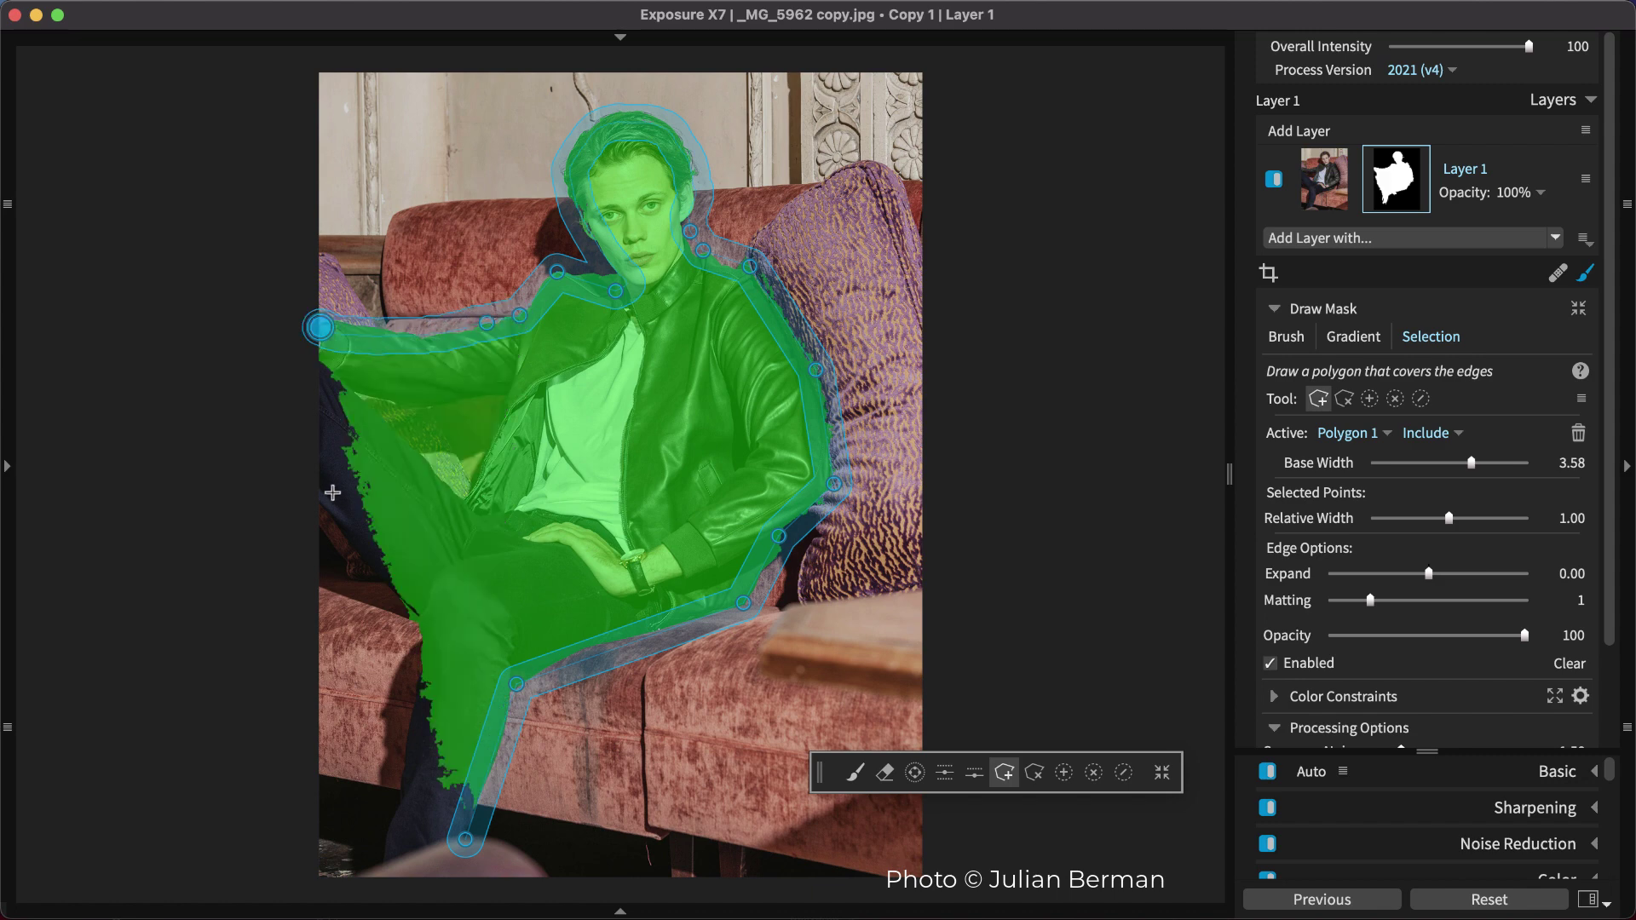
Extend the polygon around the outstretched arm and leg, closing it below the leg.
{"action": "left_click", "coordinate": [305, 488]}
{"action": "left_click", "coordinate": [420, 608]}
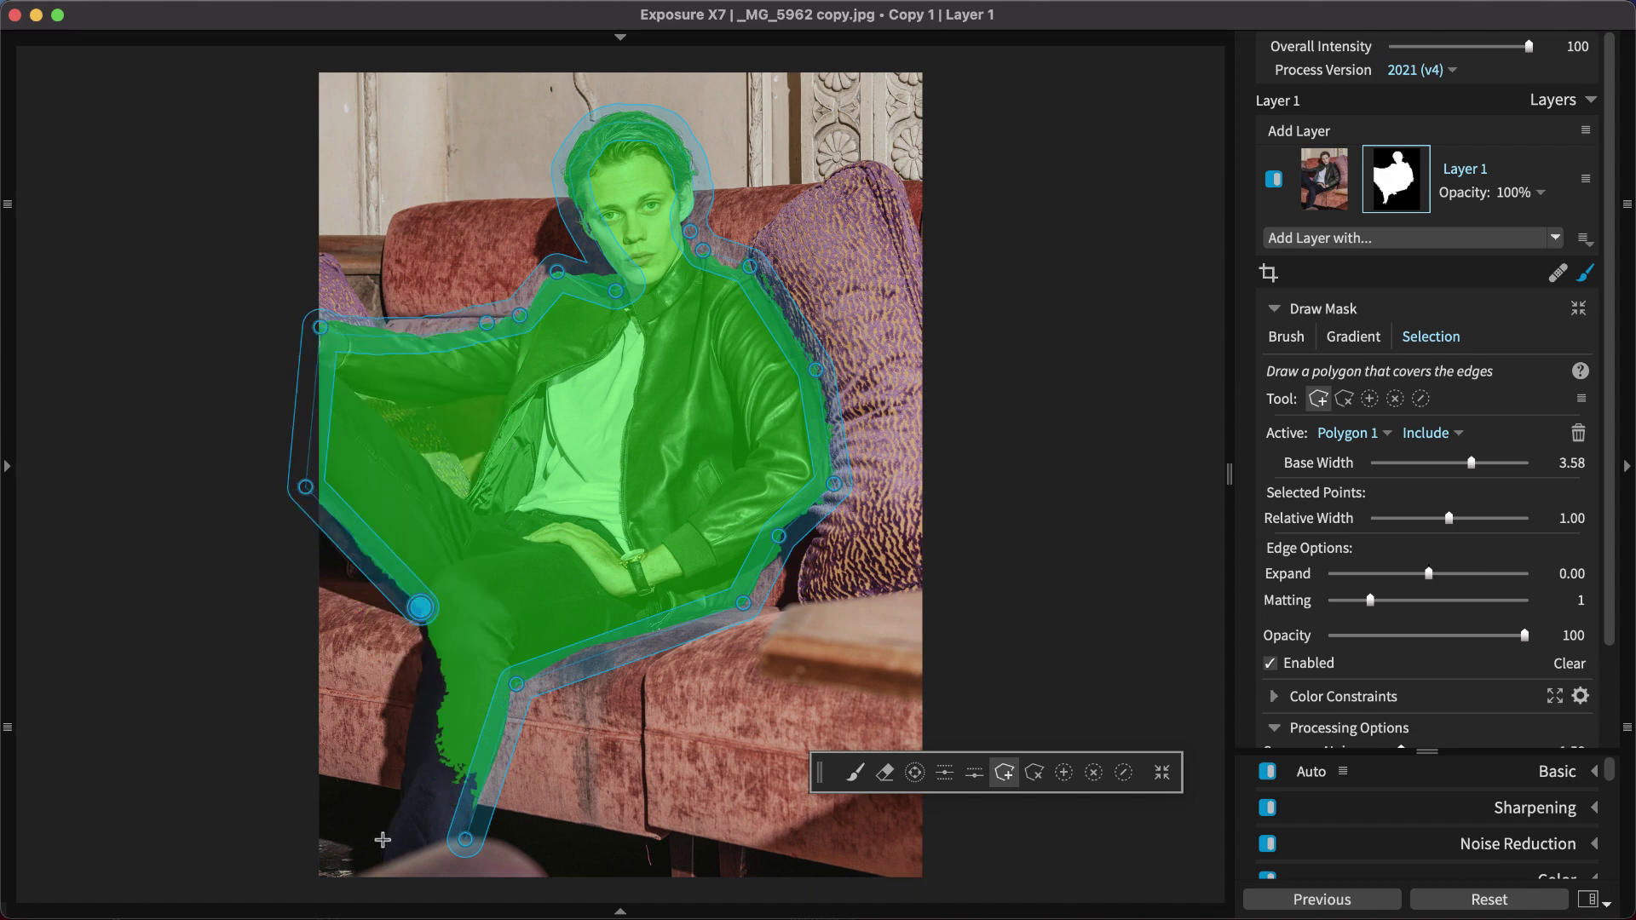
{"action": "left_click", "coordinate": [369, 870]}
{"action": "left_click", "coordinate": [466, 840]}
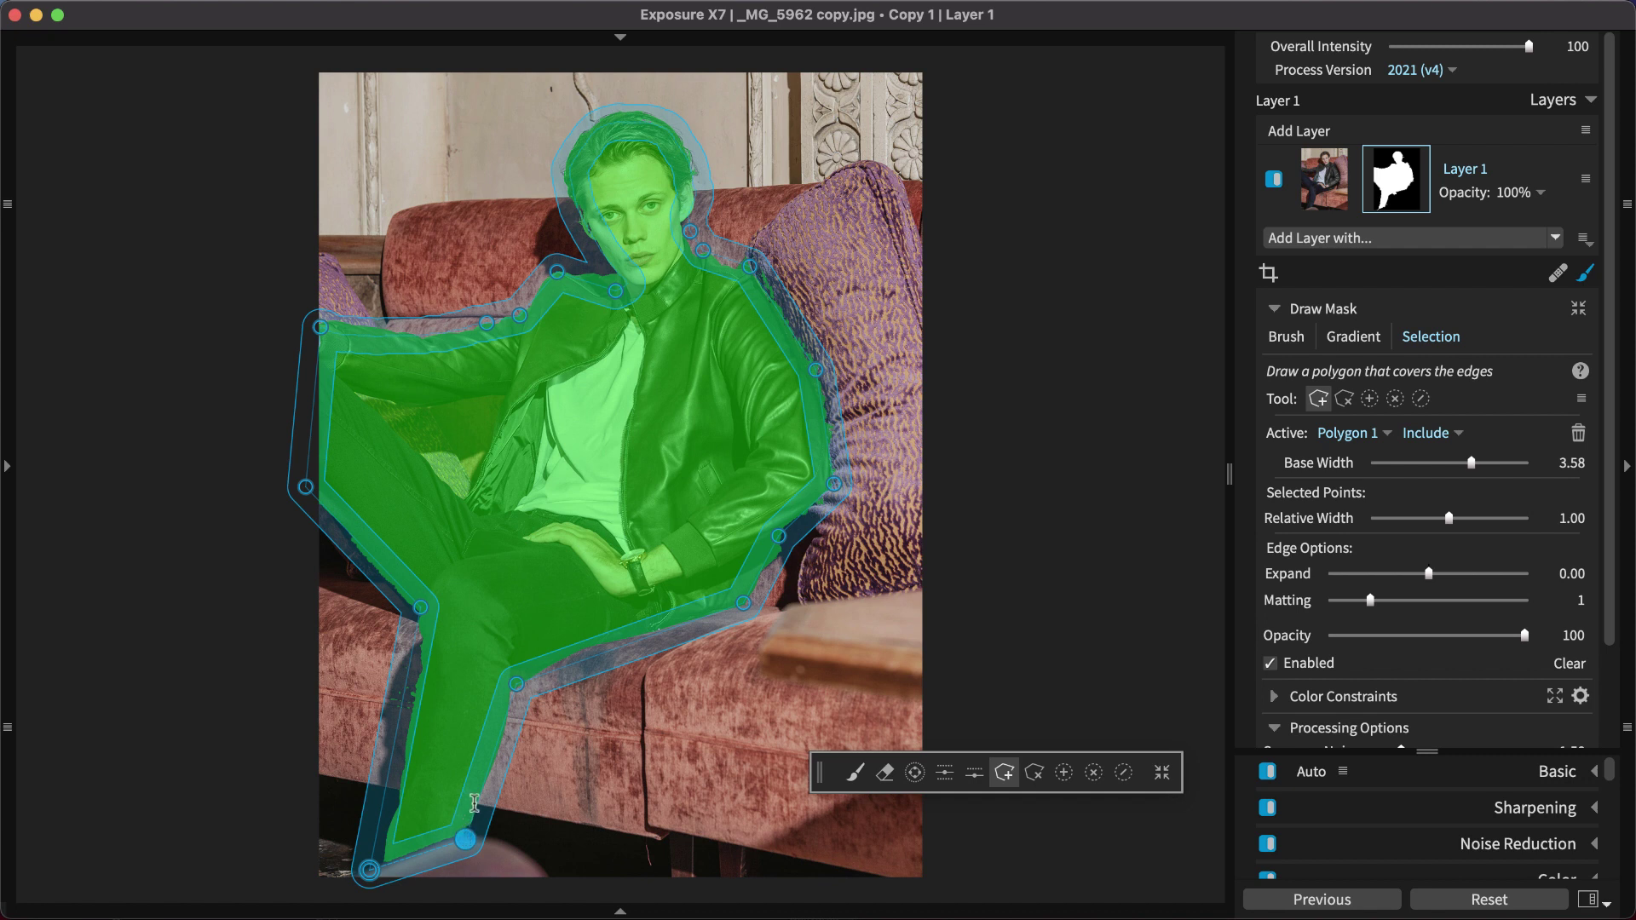
Adjust a point near the knee and set Base Width 3.07, Relative Width 0.51.
{"action": "left_click", "coordinate": [631, 634]}
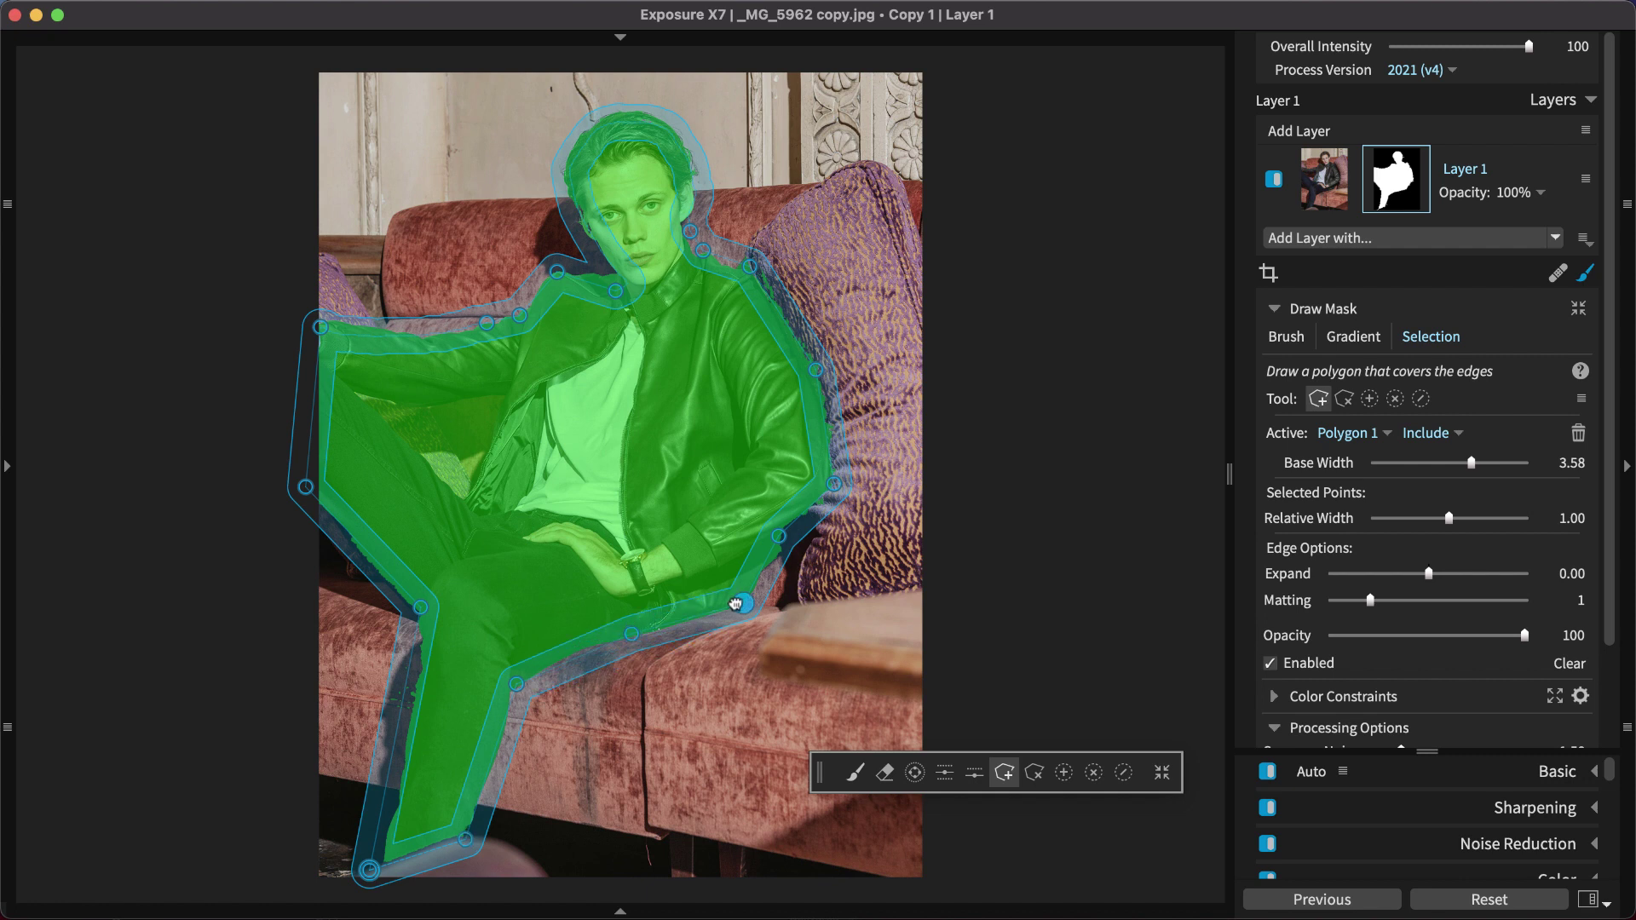
{"action": "left_click_drag", "start_coordinate": [743, 602], "coordinate": [735, 611]}
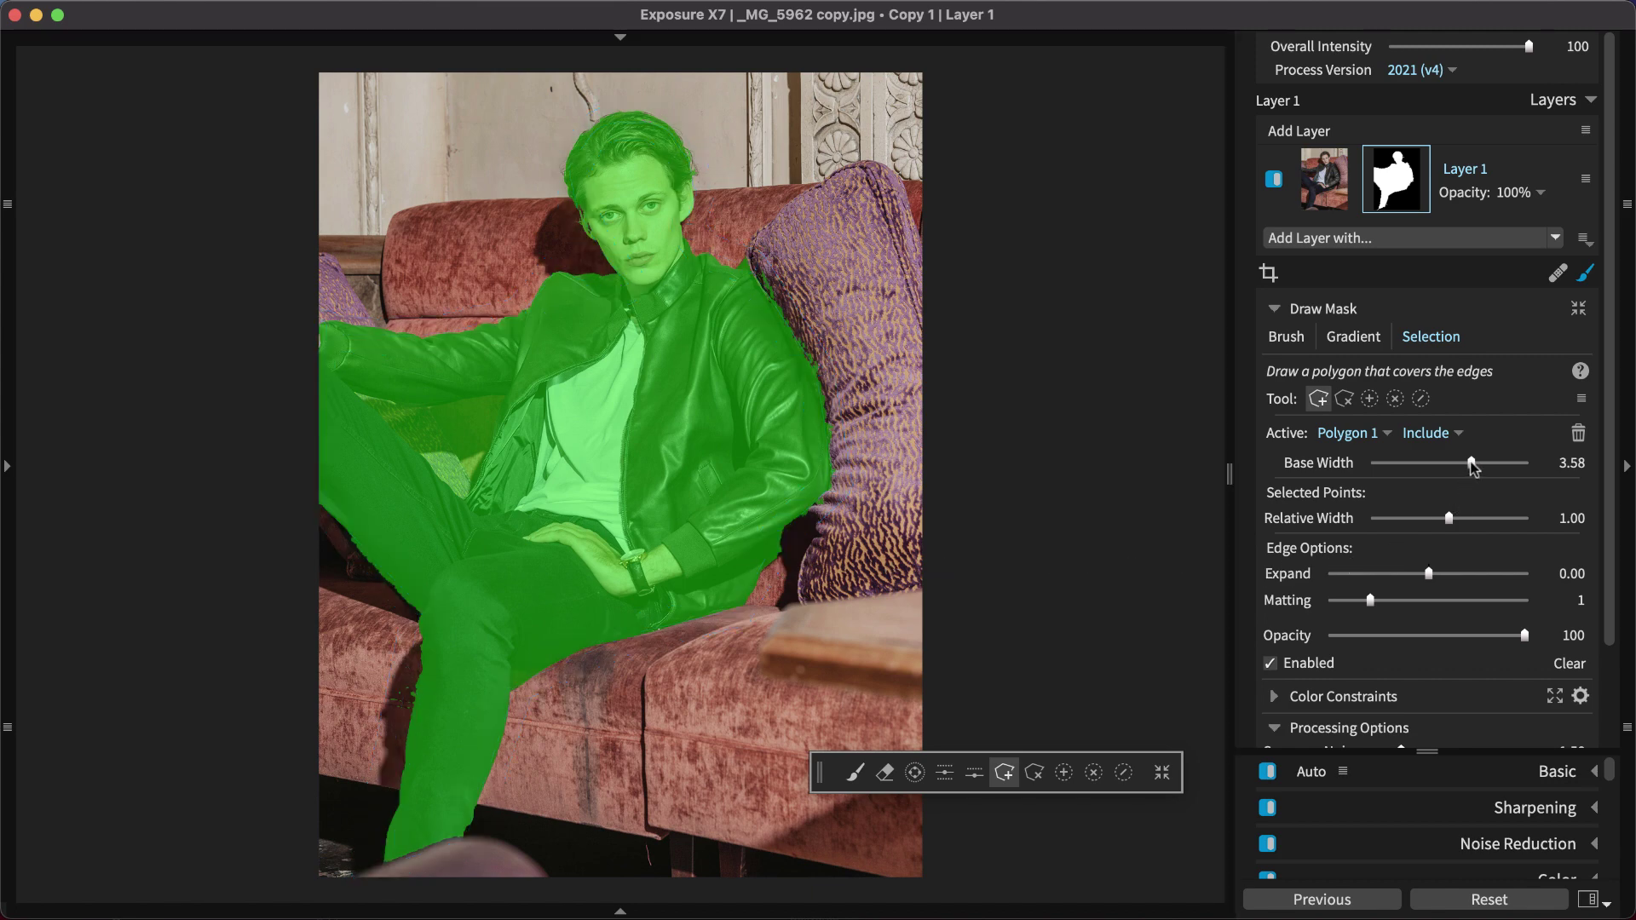
{"action": "mouse_move", "coordinate": [1473, 464]}
{"action": "left_mouse_down"}
{"action": "mouse_move", "coordinate": [1447, 518]}
{"action": "mouse_move", "coordinate": [1412, 520]}
{"action": "left_mouse_up"}
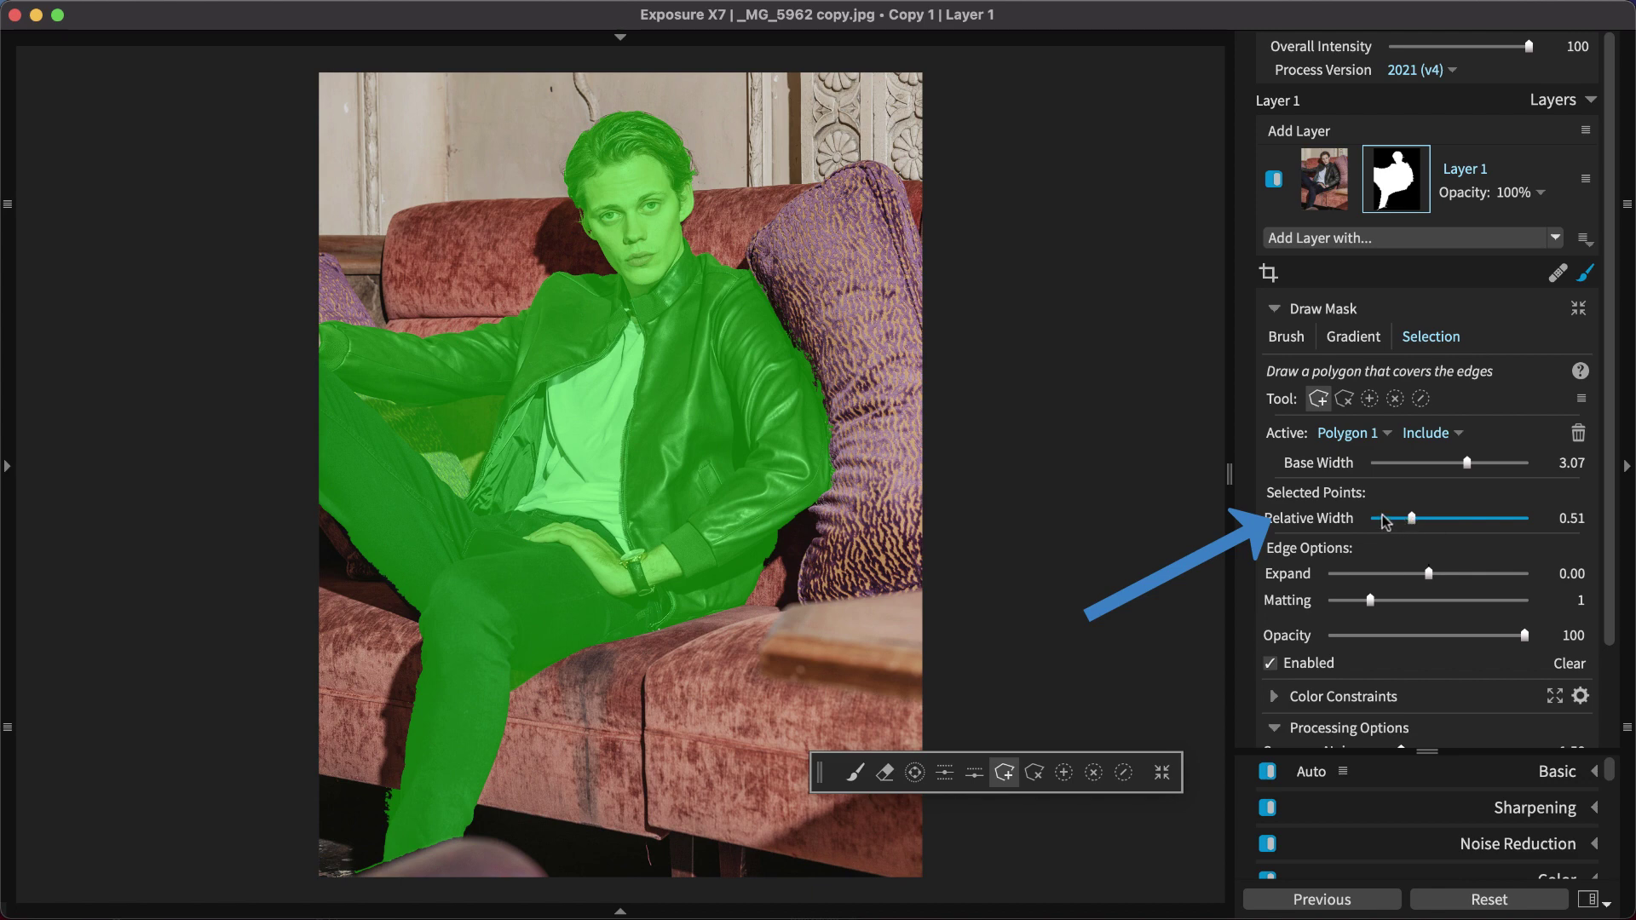
Draw an exclude polygon cutting out the area beside the foot.
{"action": "left_click", "coordinate": [1033, 772]}
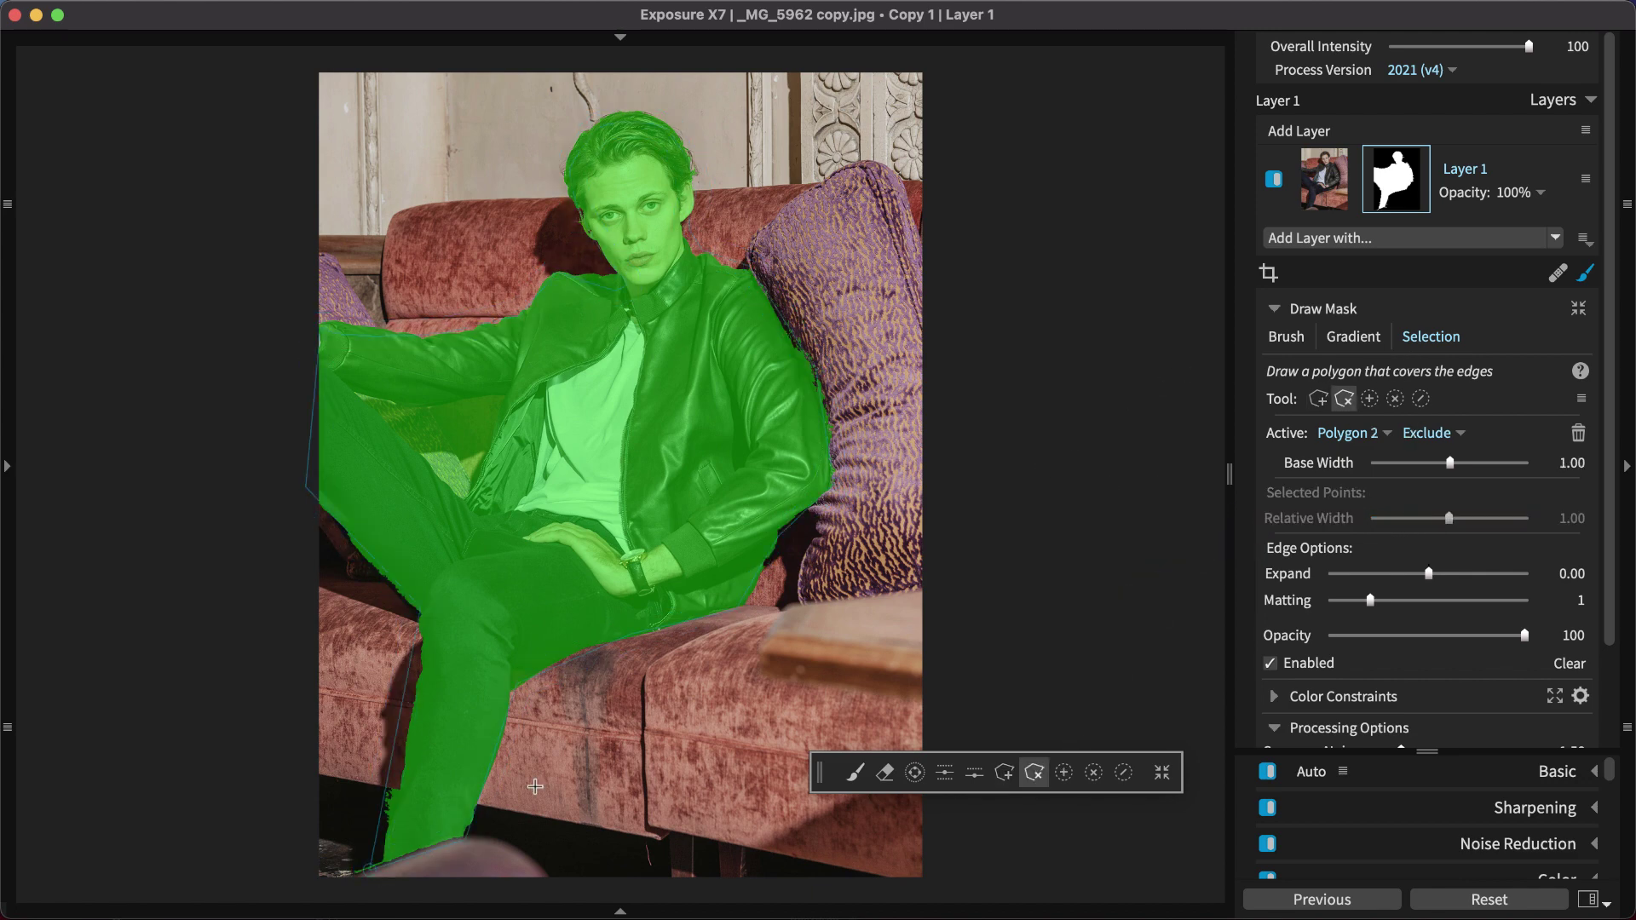
{"action": "left_click", "coordinate": [377, 876]}
{"action": "left_click", "coordinate": [274, 876]}
{"action": "left_click", "coordinate": [368, 707]}
{"action": "double_click", "coordinate": [399, 753]}
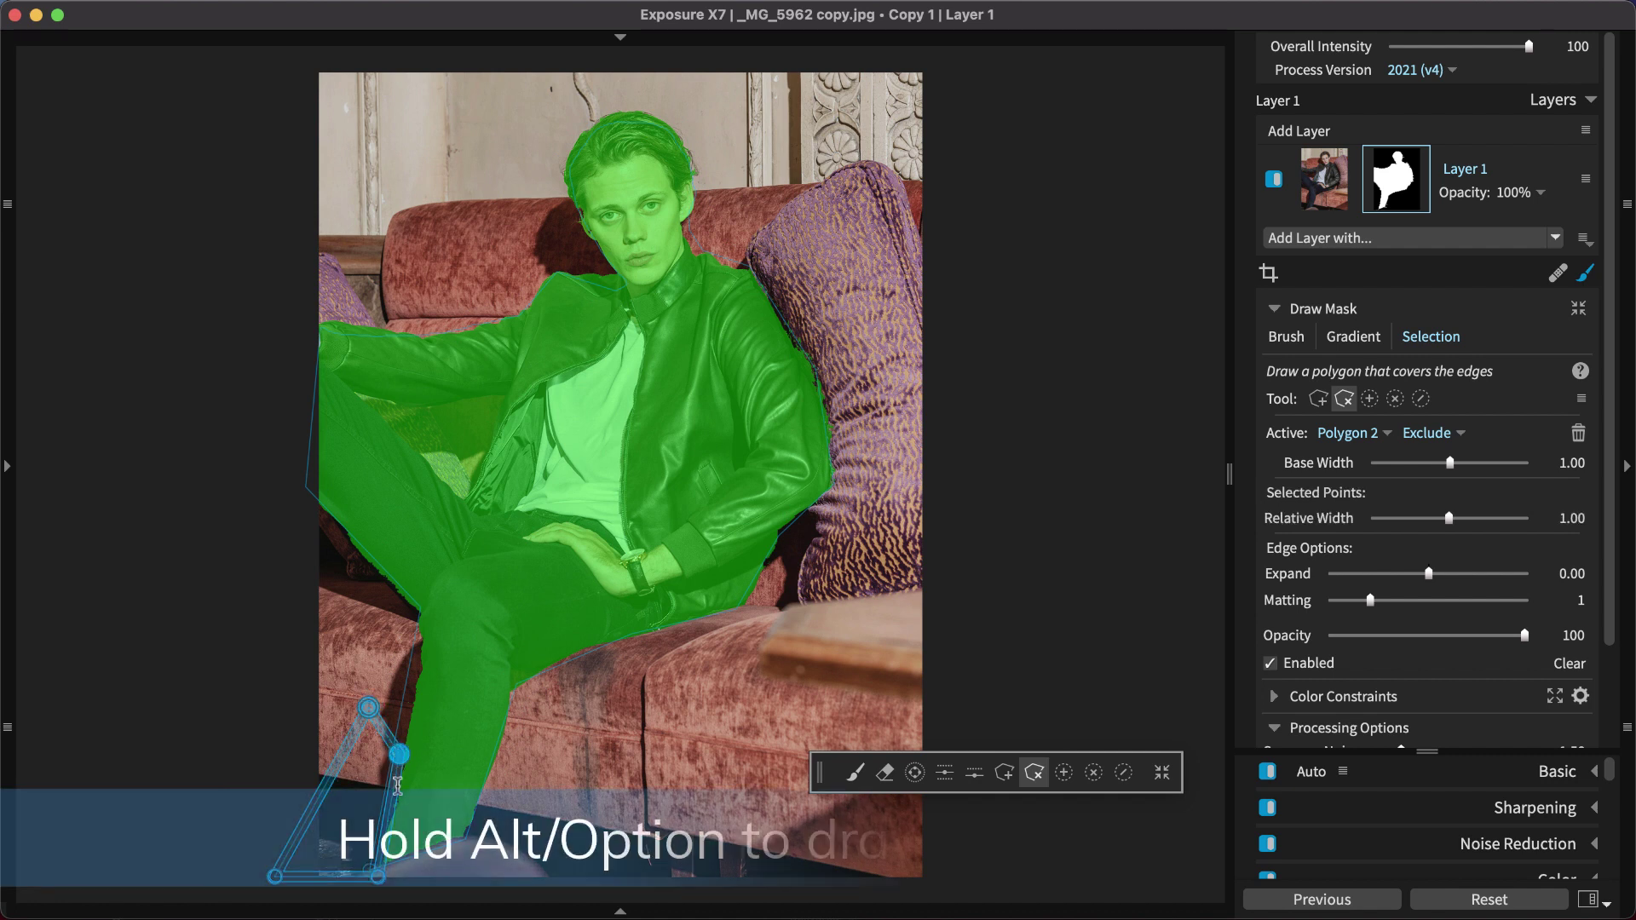
Close a third polygon along the gap under the arm with base width 1.82.
{"action": "left_click", "coordinate": [355, 392]}
{"action": "left_click", "coordinate": [428, 404]}
{"action": "left_click", "coordinate": [461, 398]}
{"action": "mouse_move", "coordinate": [461, 398]}
{"action": "left_mouse_down"}
{"action": "mouse_move", "coordinate": [502, 401]}
{"action": "mouse_move", "coordinate": [466, 492]}
{"action": "mouse_move", "coordinate": [354, 391]}
{"action": "left_mouse_up"}
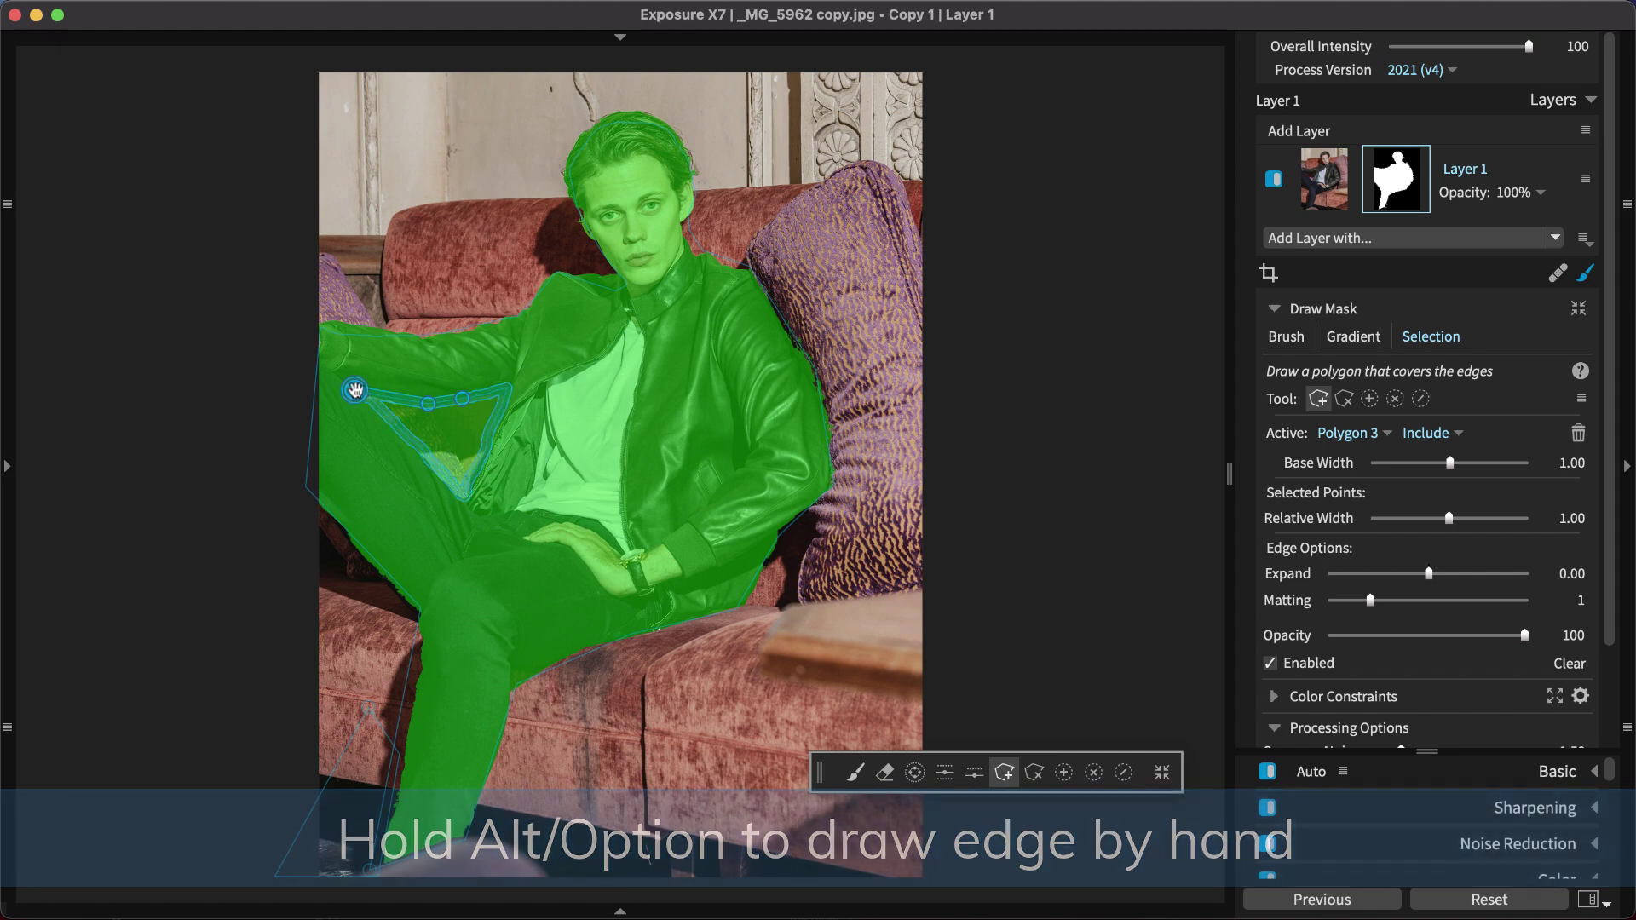
{"action": "left_click", "coordinate": [354, 391]}
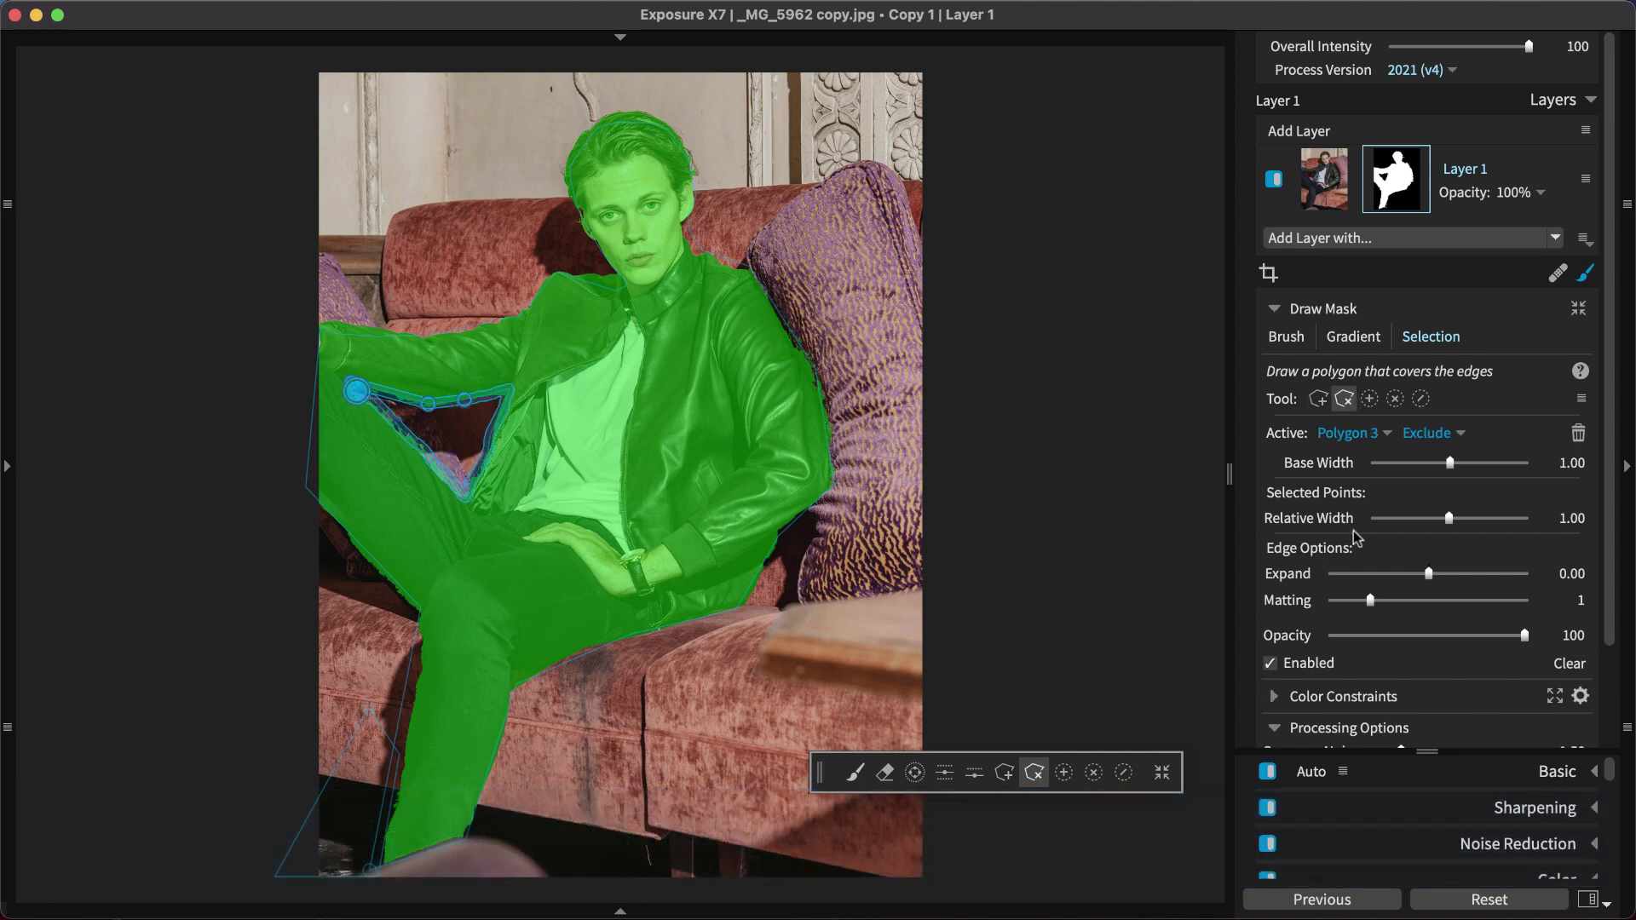
{"action": "left_click_drag", "start_coordinate": [1449, 462], "coordinate": [1454, 464]}
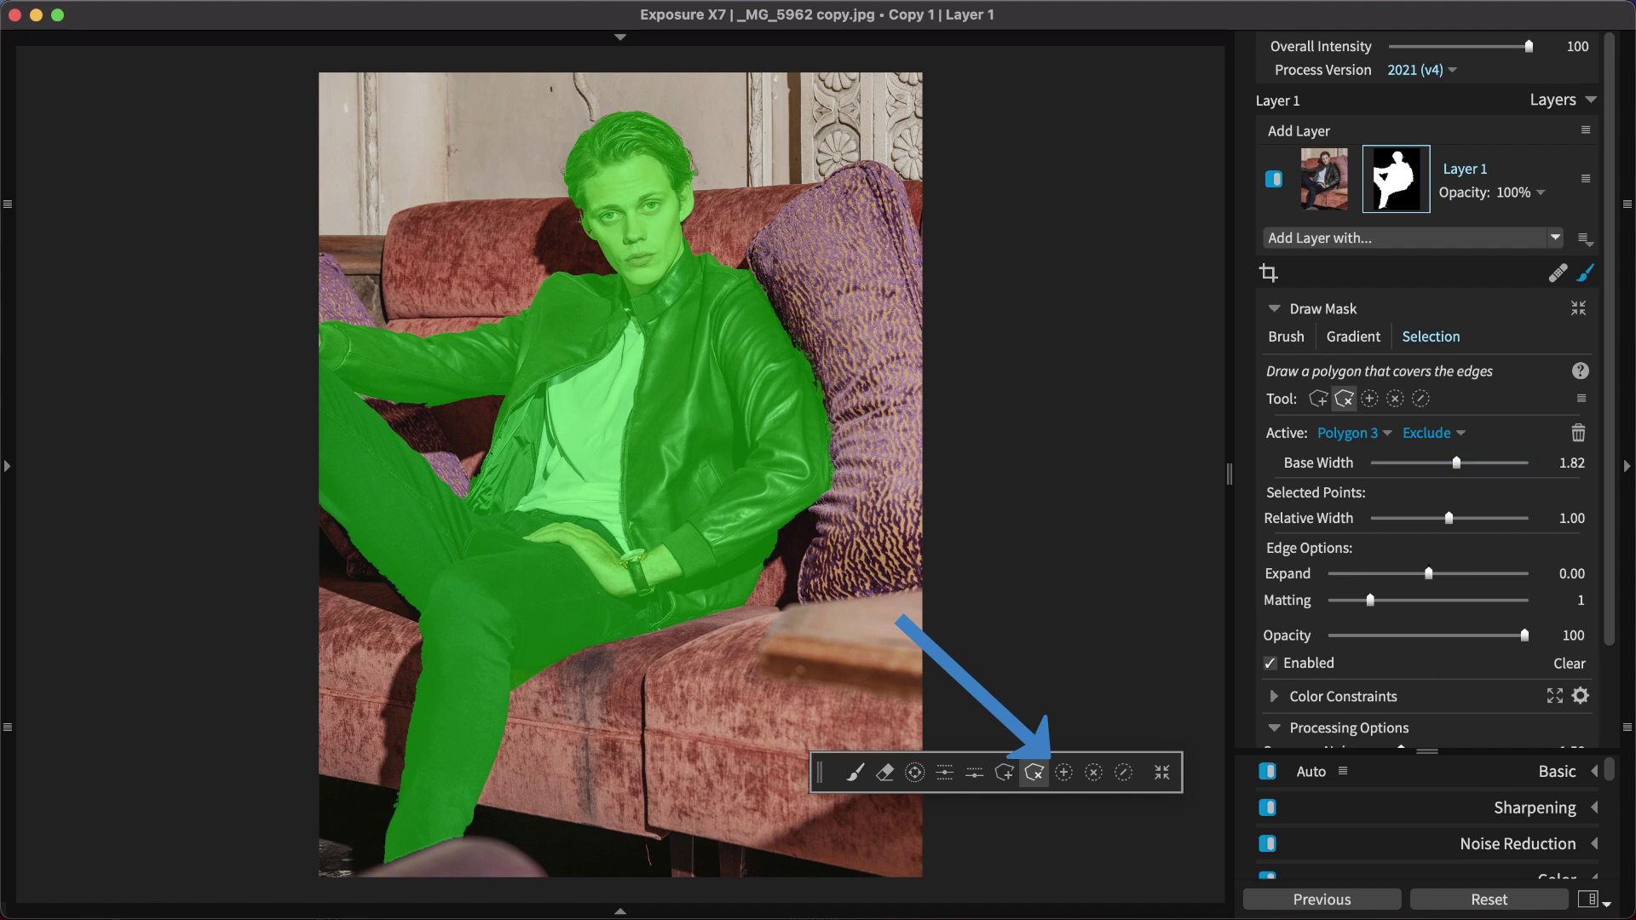
Add an include marker at the arm's edge and an exclude marker stroke along the pillow, border width 3.50.
{"action": "key", "text": "m"}
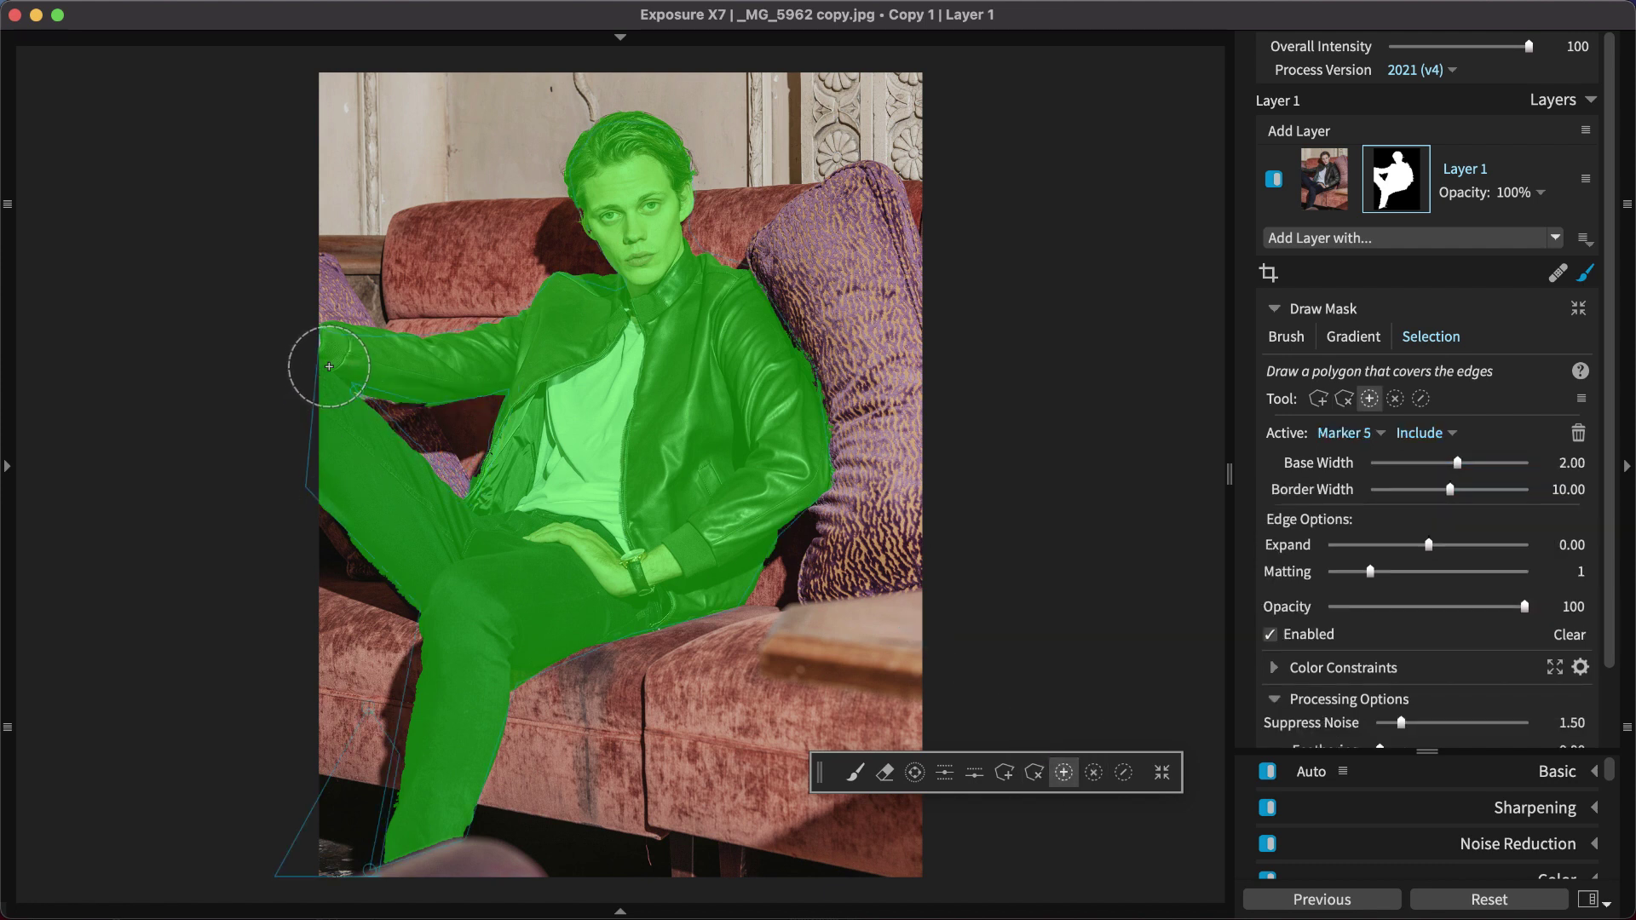
{"action": "left_click", "coordinate": [307, 368]}
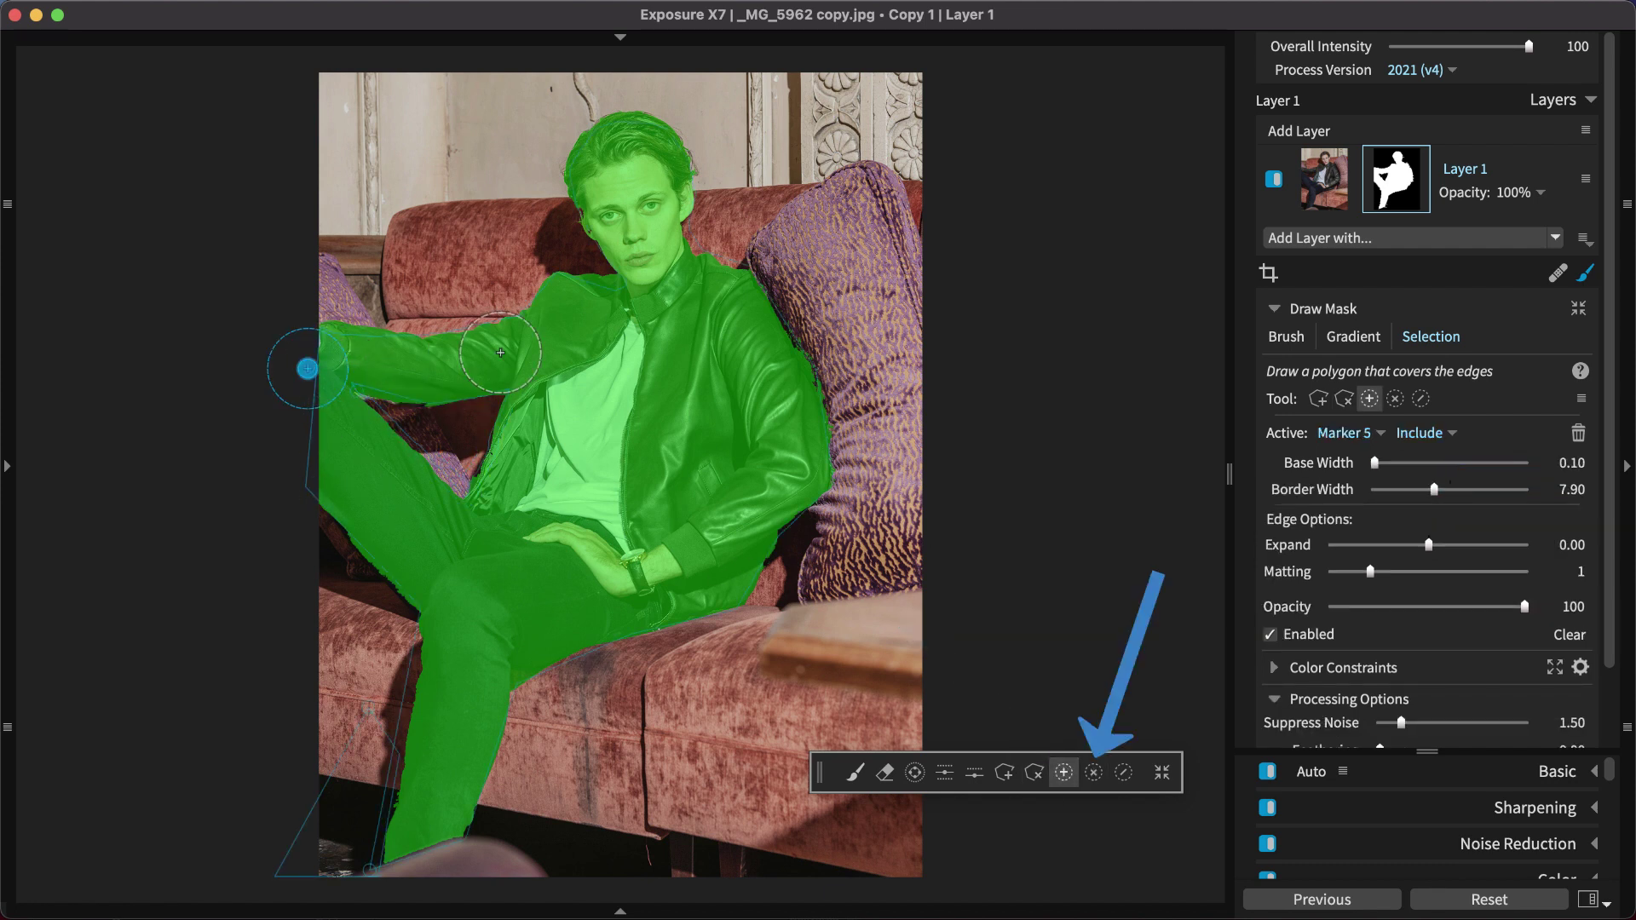
{"action": "left_click", "coordinate": [1395, 399]}
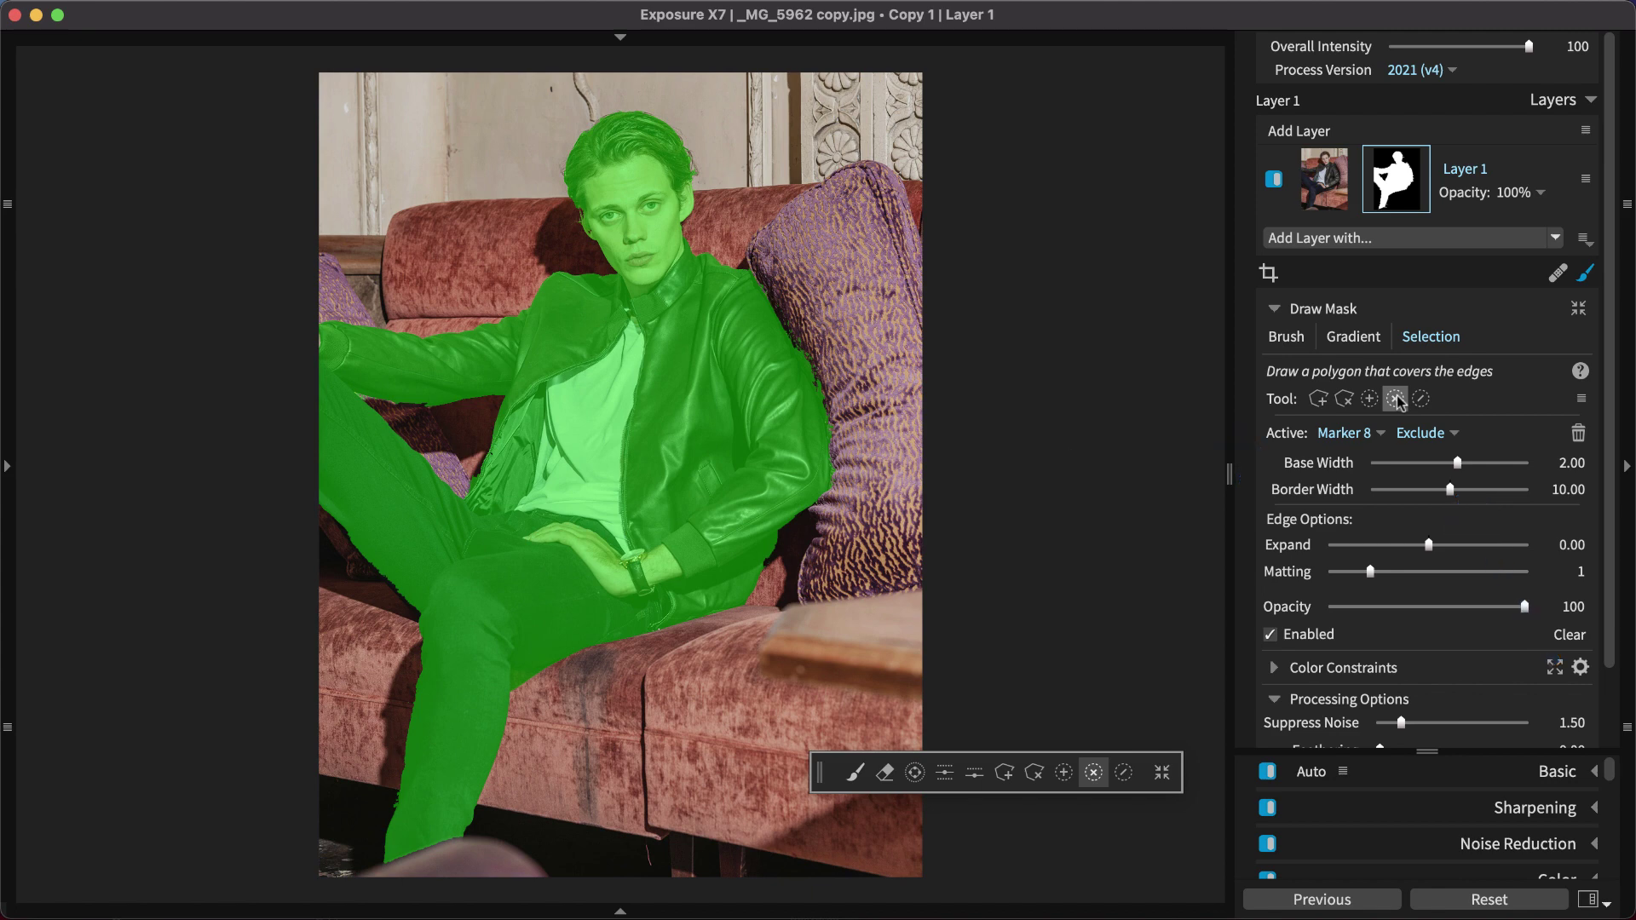
{"action": "left_click_drag", "start_coordinate": [1449, 489], "coordinate": [1375, 489]}
{"action": "left_click_drag", "start_coordinate": [861, 436], "coordinate": [816, 328]}
{"action": "left_click_drag", "start_coordinate": [1375, 489], "coordinate": [1402, 500]}
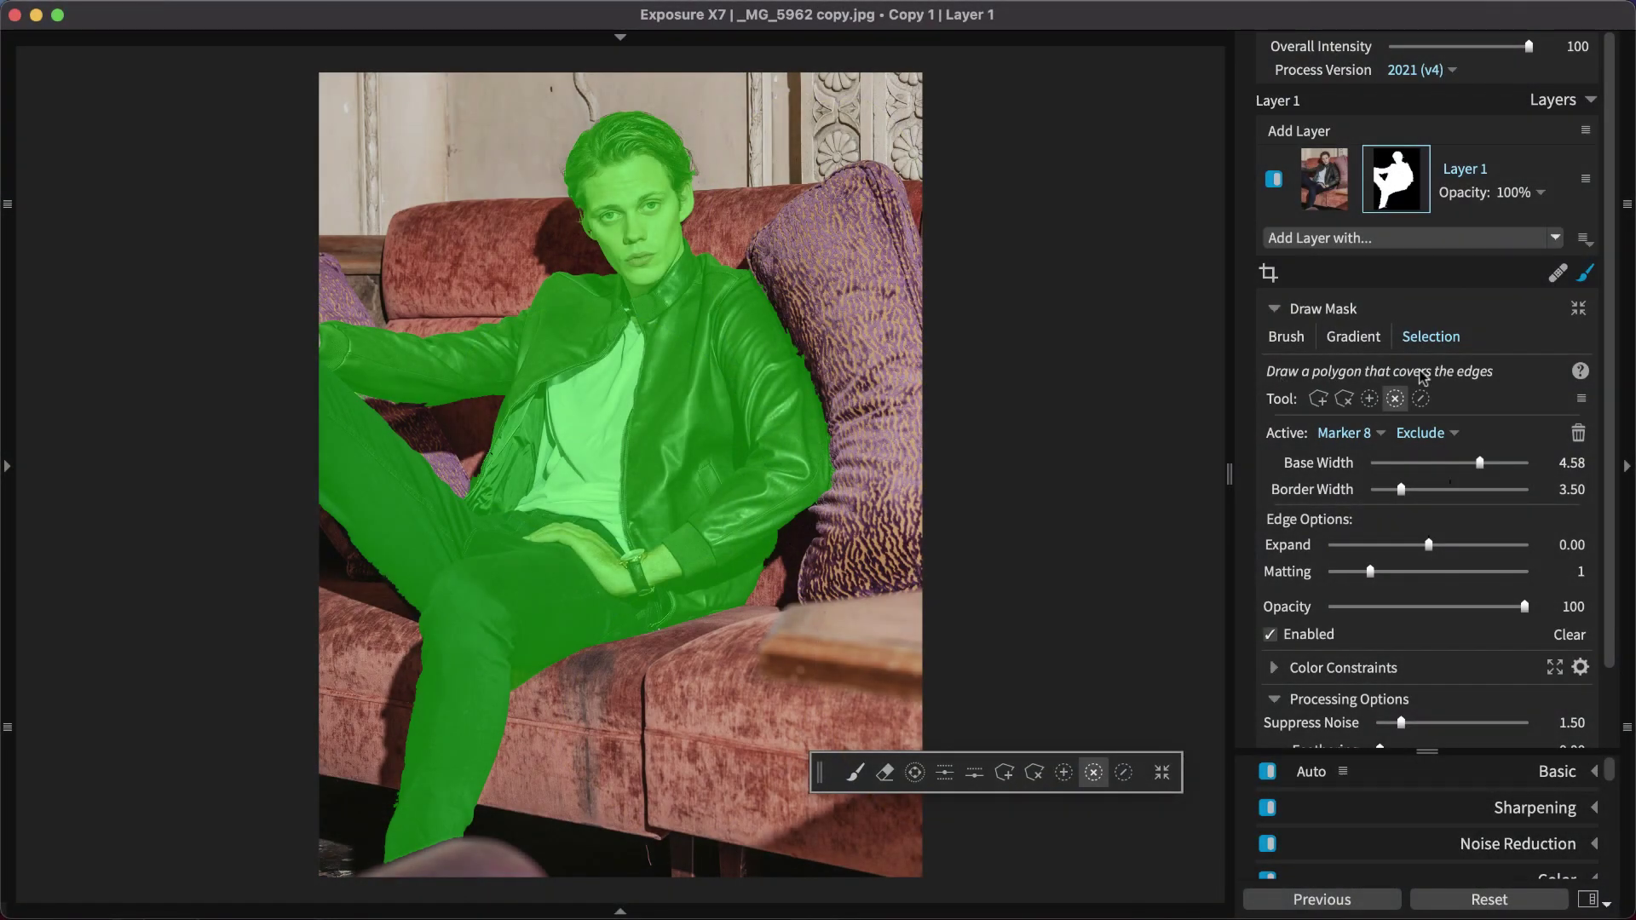
Invert Layer 1's mask onto the background, close mask drawing and collapse the Color panel.
{"action": "scroll", "coordinate": [1539, 593], "scroll_direction": "down", "scroll_amount": 3}
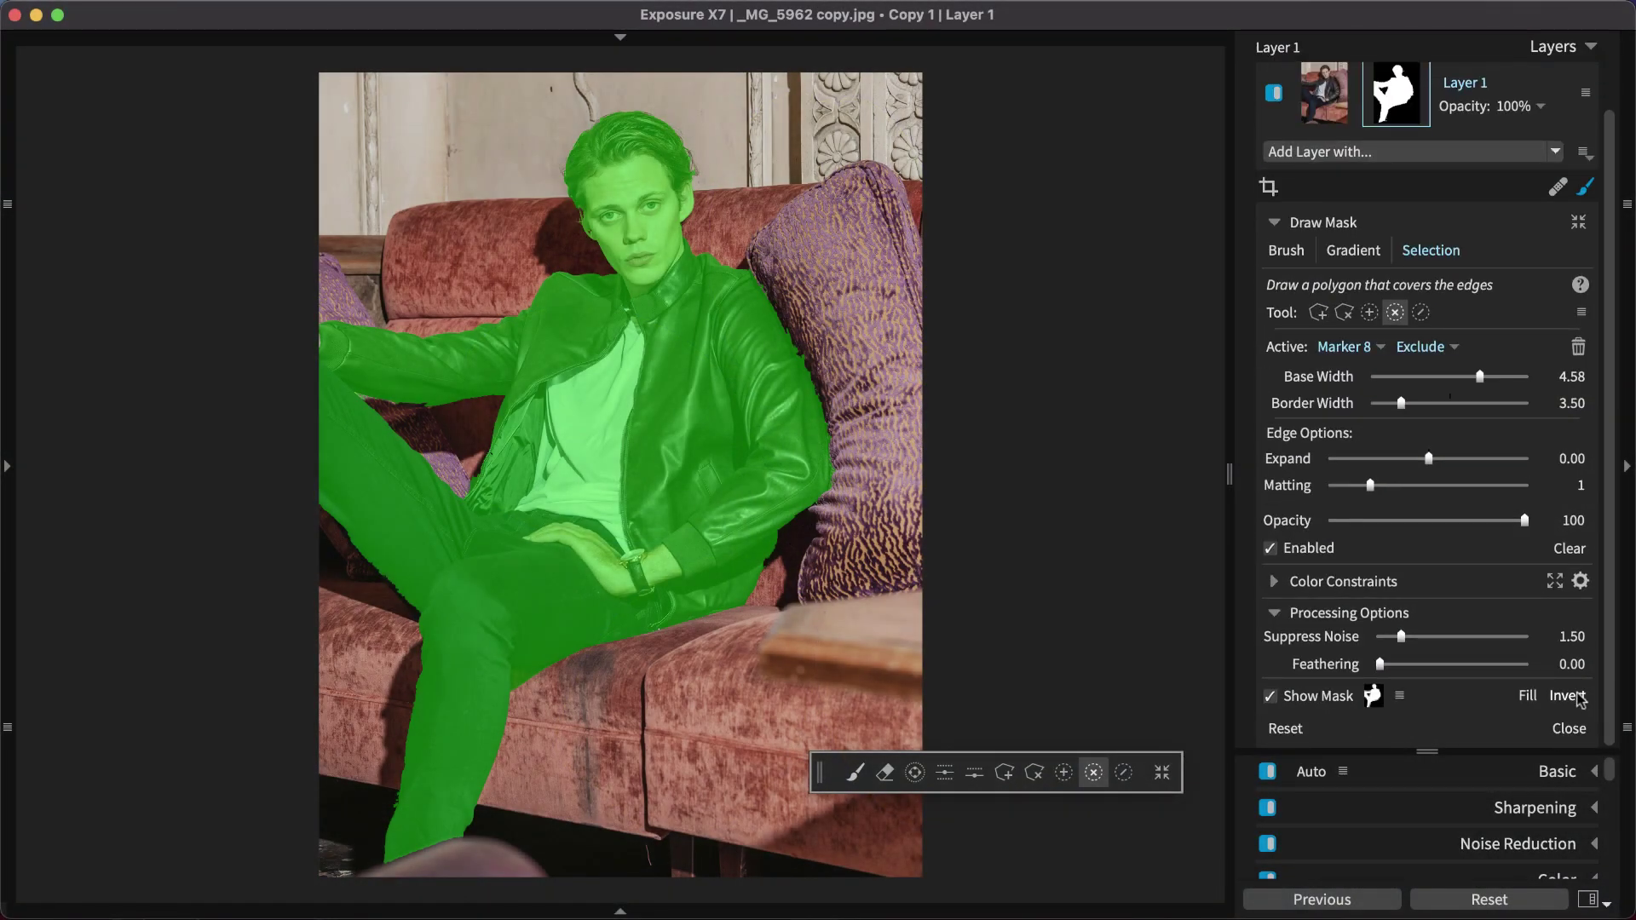
{"action": "left_click", "coordinate": [1572, 697]}
{"action": "left_click", "coordinate": [1583, 201]}
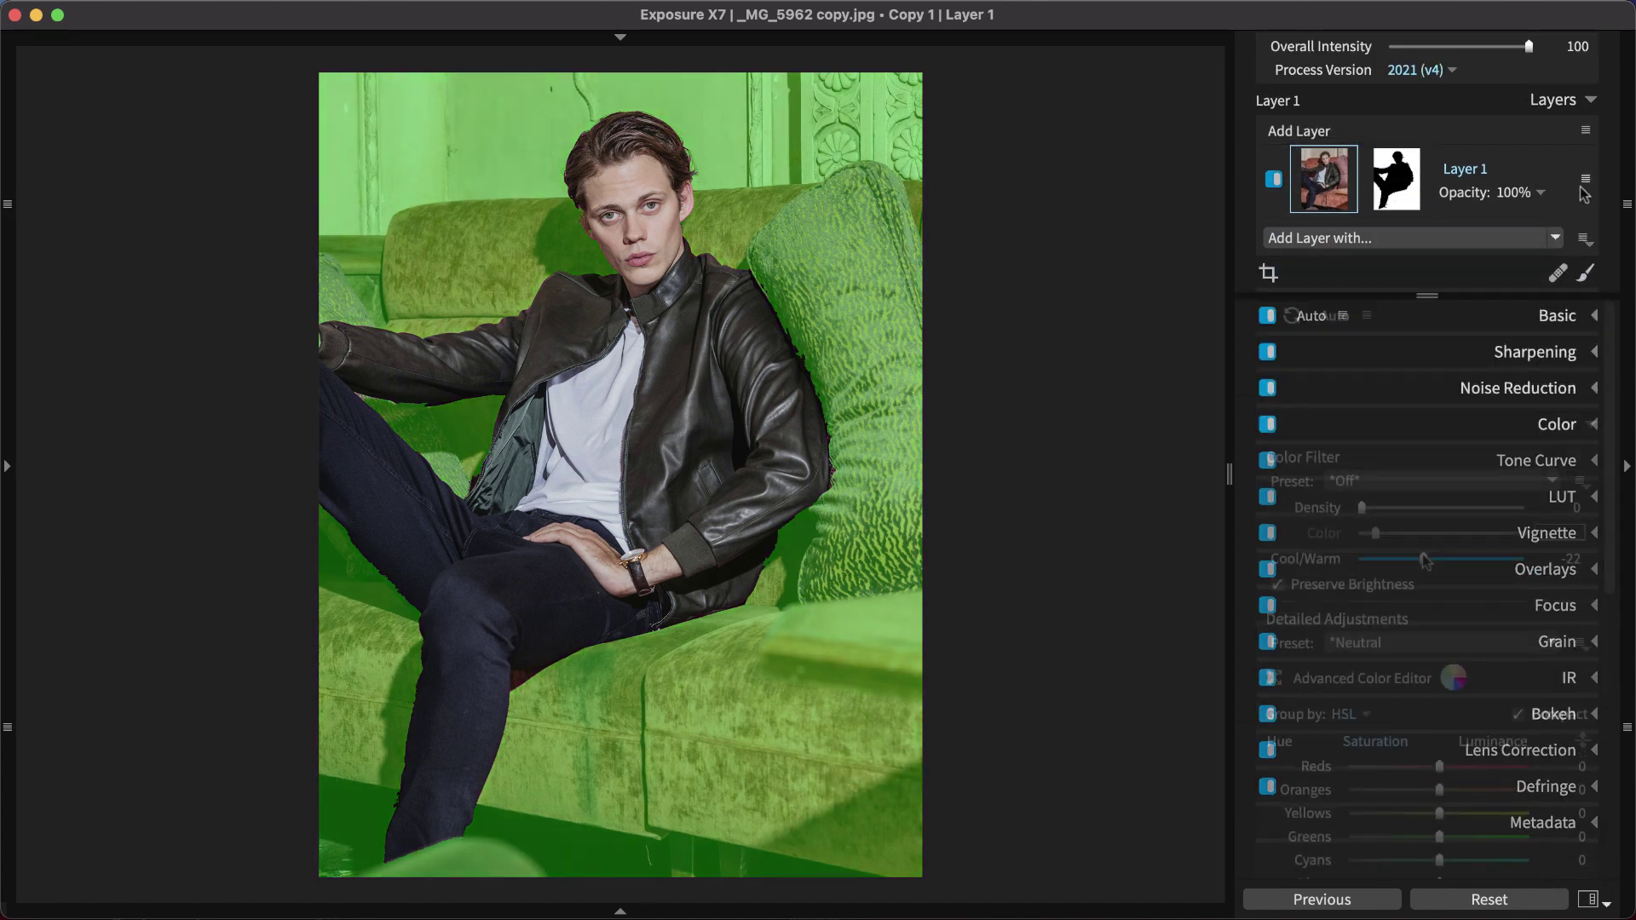
{"action": "left_click", "coordinate": [1547, 428]}
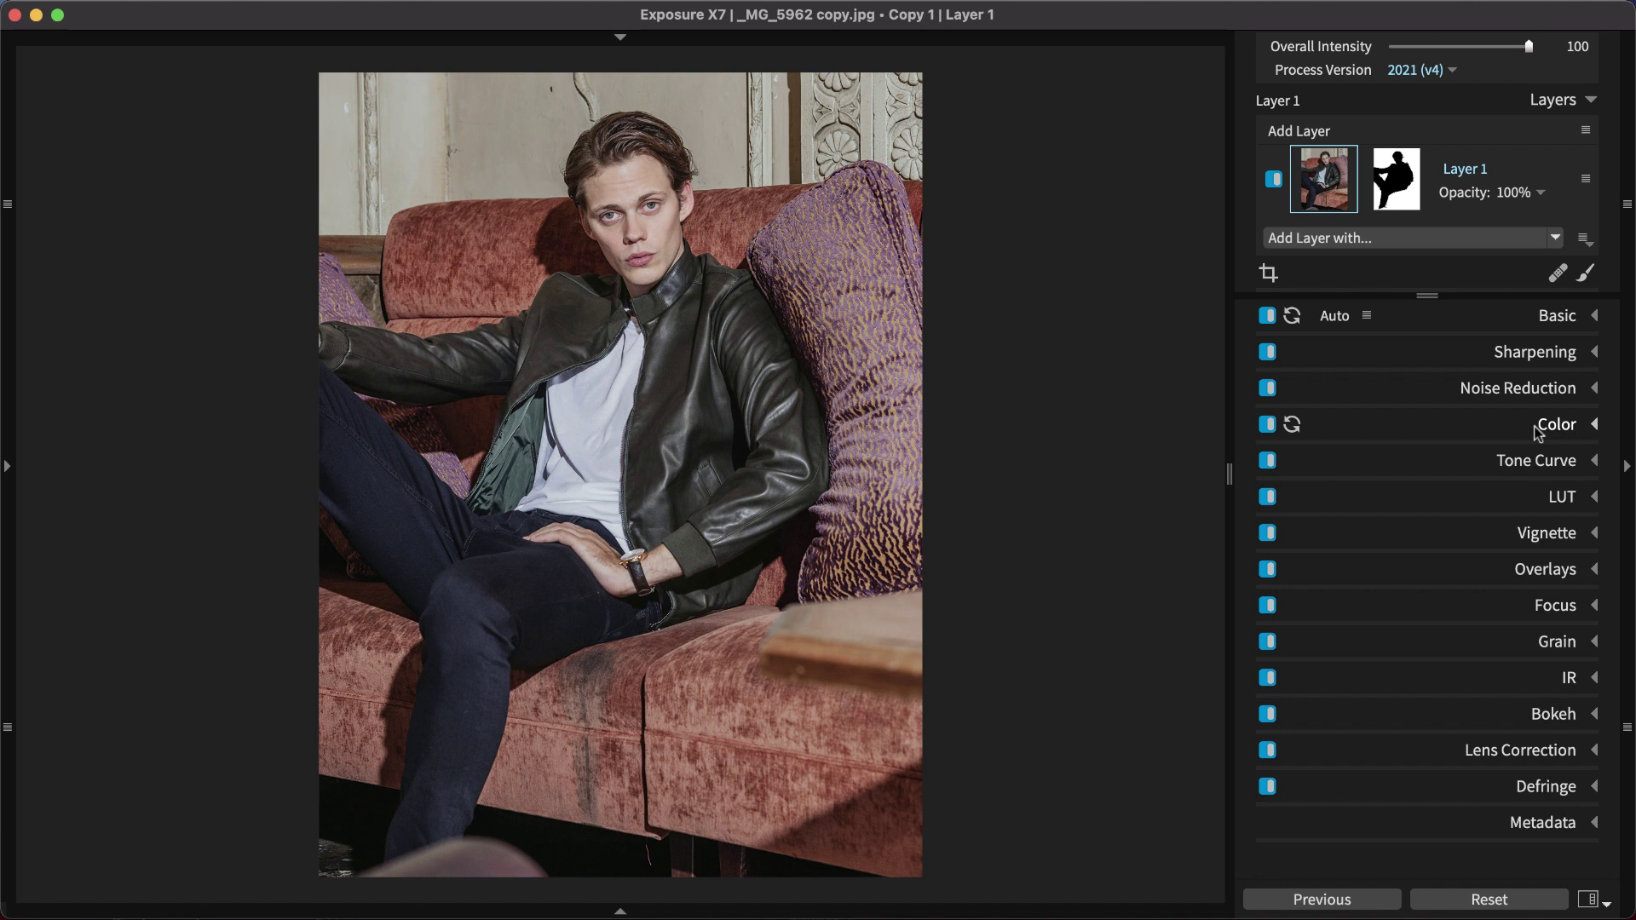
Duplicate Layer 1 and constrain the copy's mask by hue to the man's dark jeans.
{"action": "right_click", "coordinate": [1521, 170]}
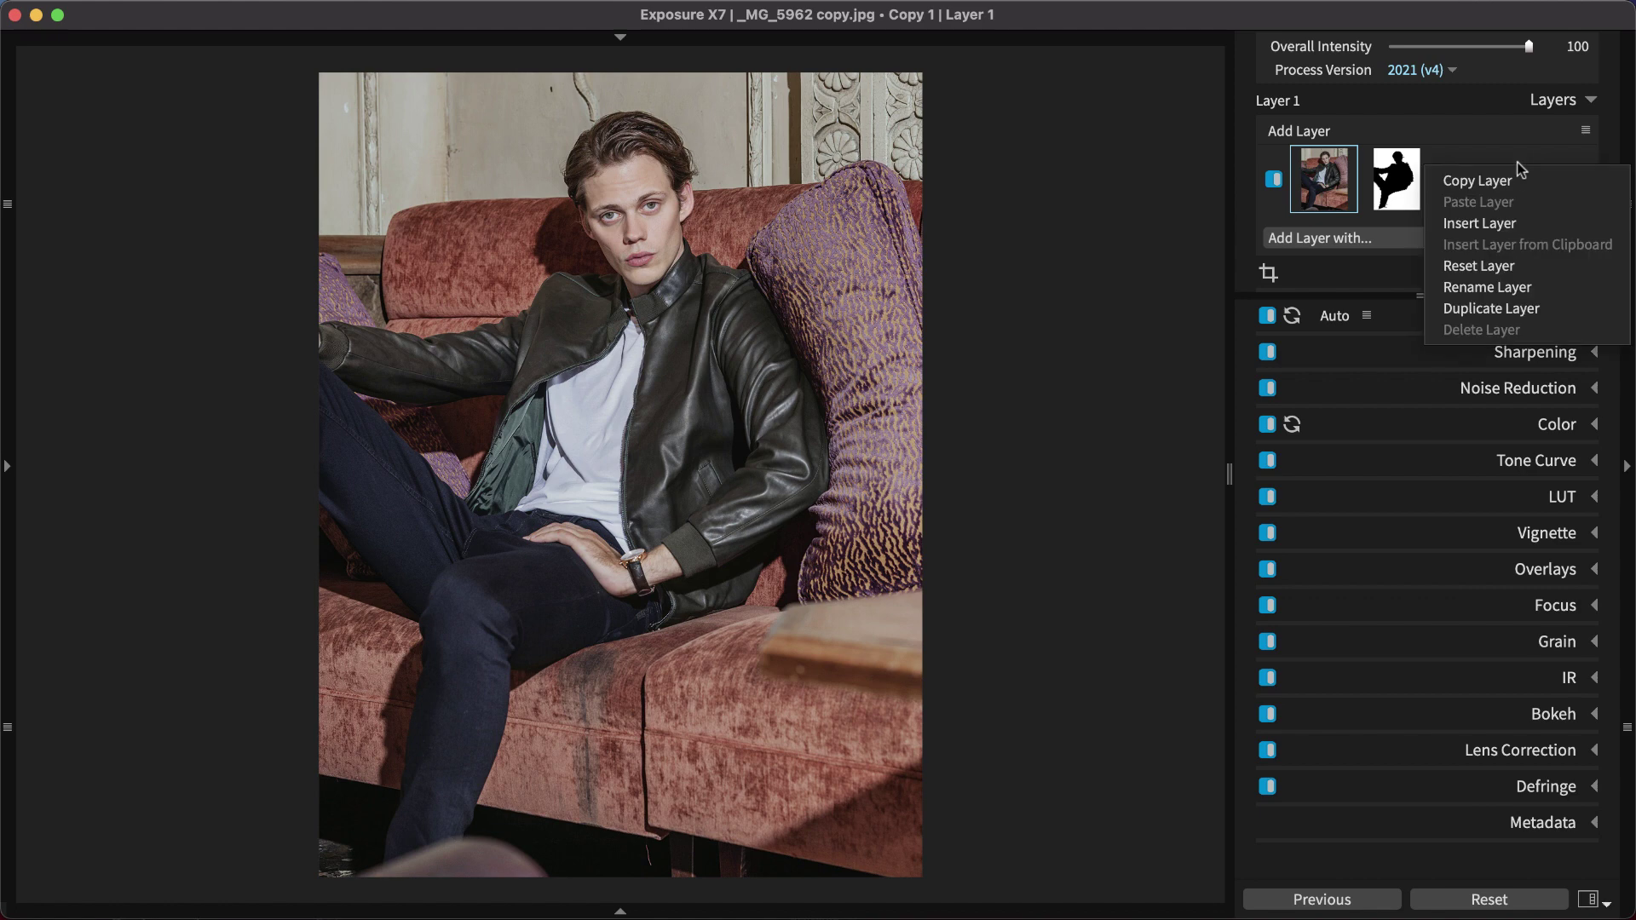
{"action": "left_click", "coordinate": [1513, 311]}
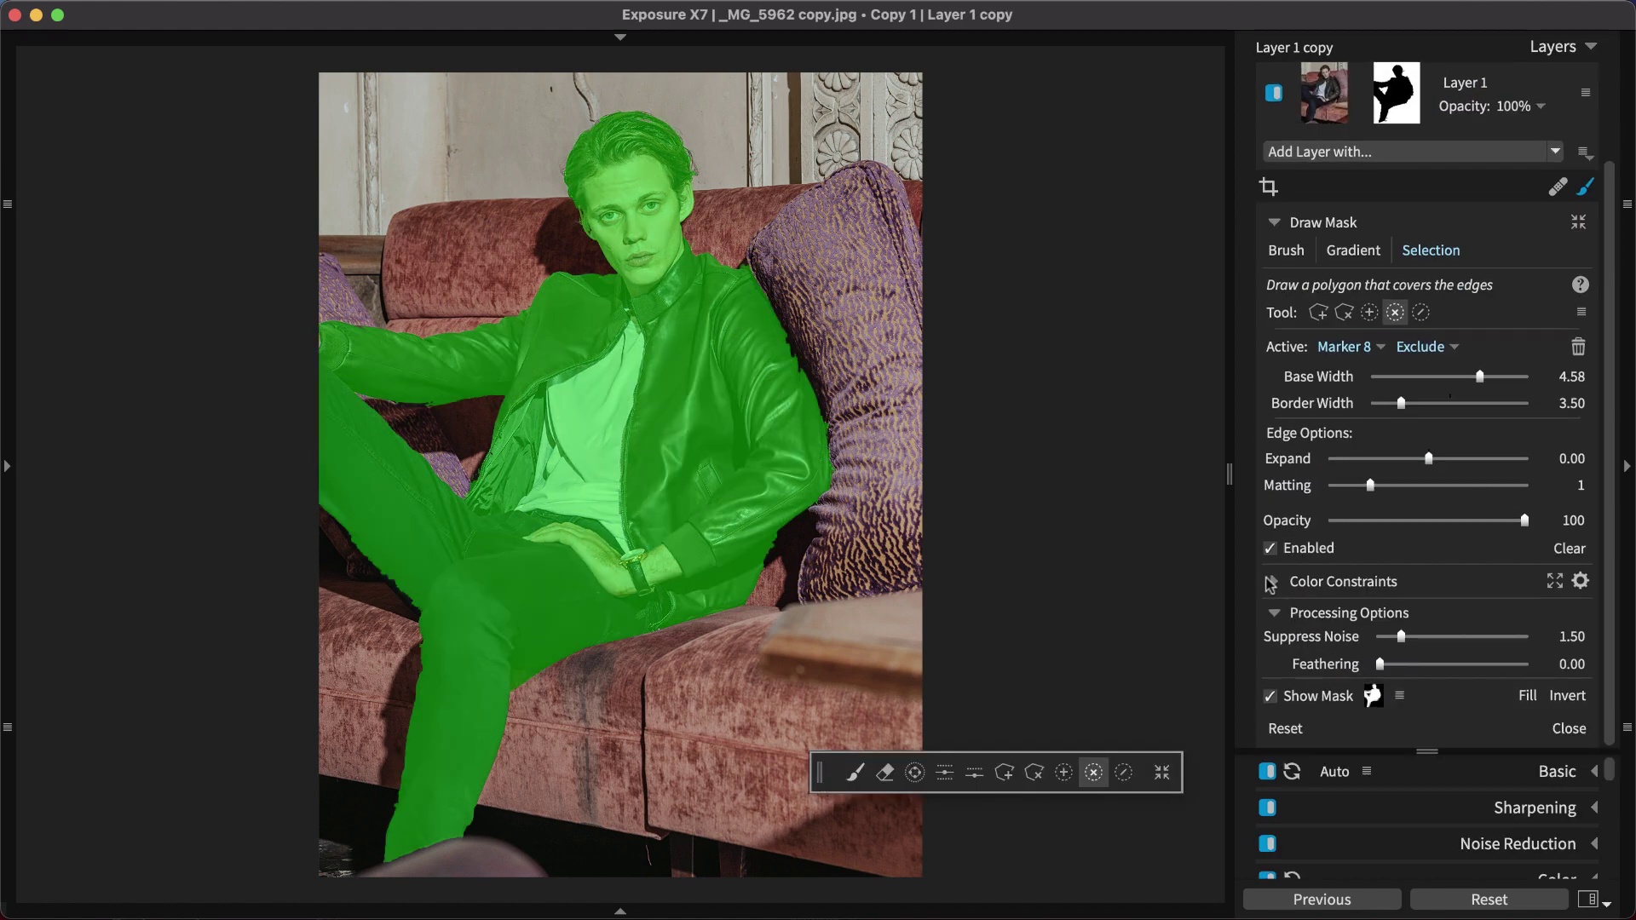
{"action": "left_click", "coordinate": [1270, 584]}
{"action": "scroll", "coordinate": [1271, 583], "scroll_direction": "down", "scroll_amount": 3}
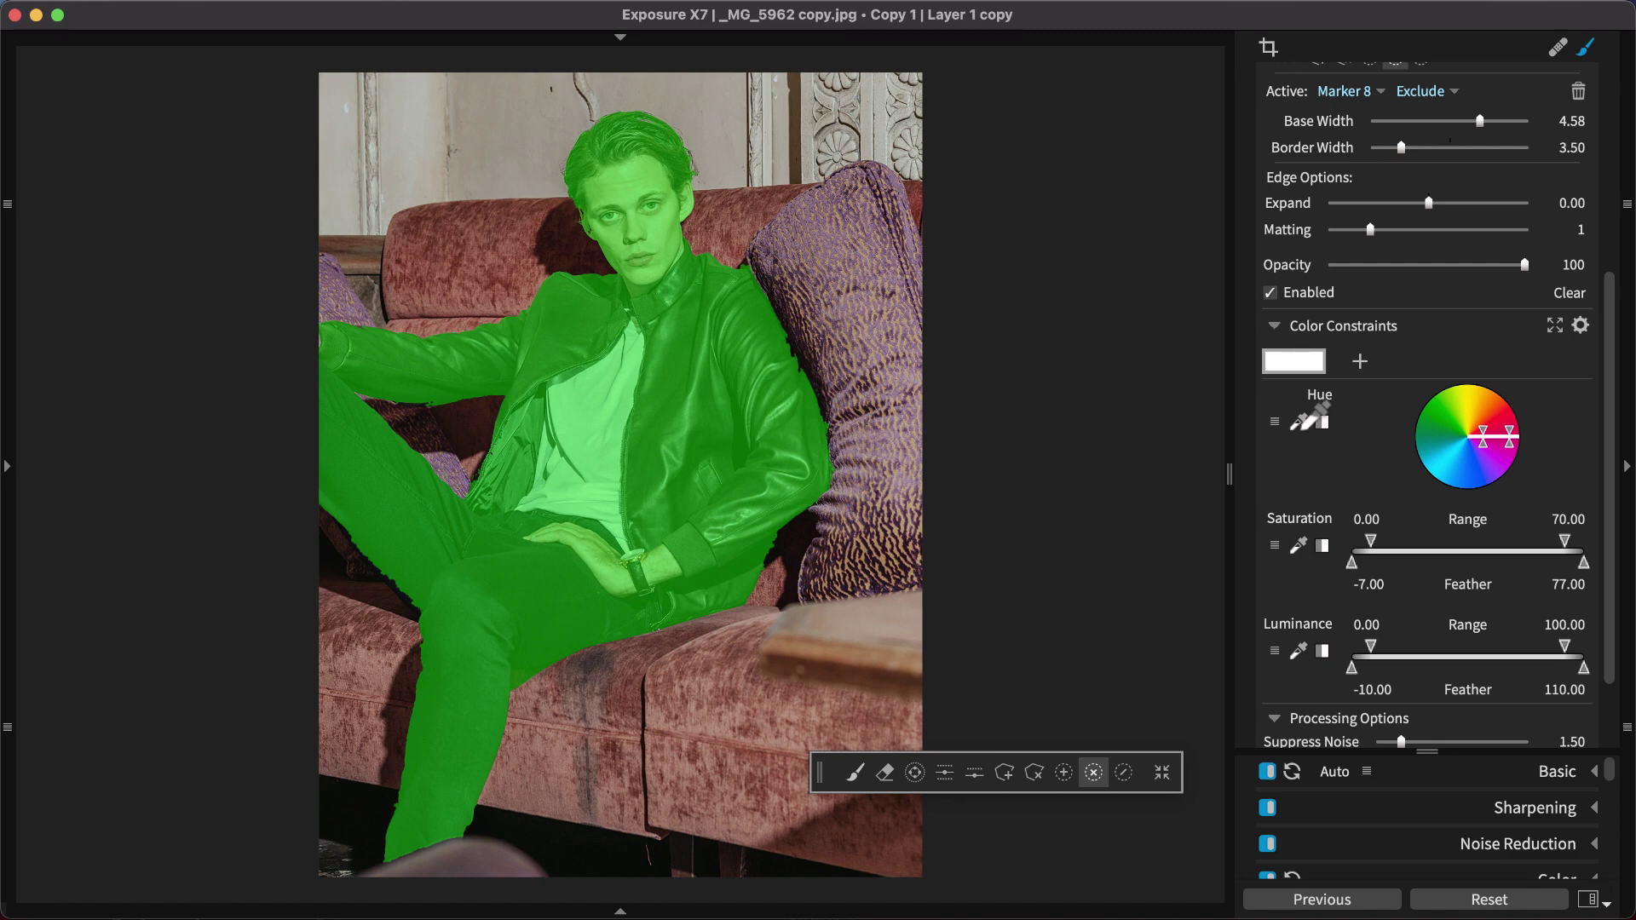
{"action": "left_click", "coordinate": [1301, 421]}
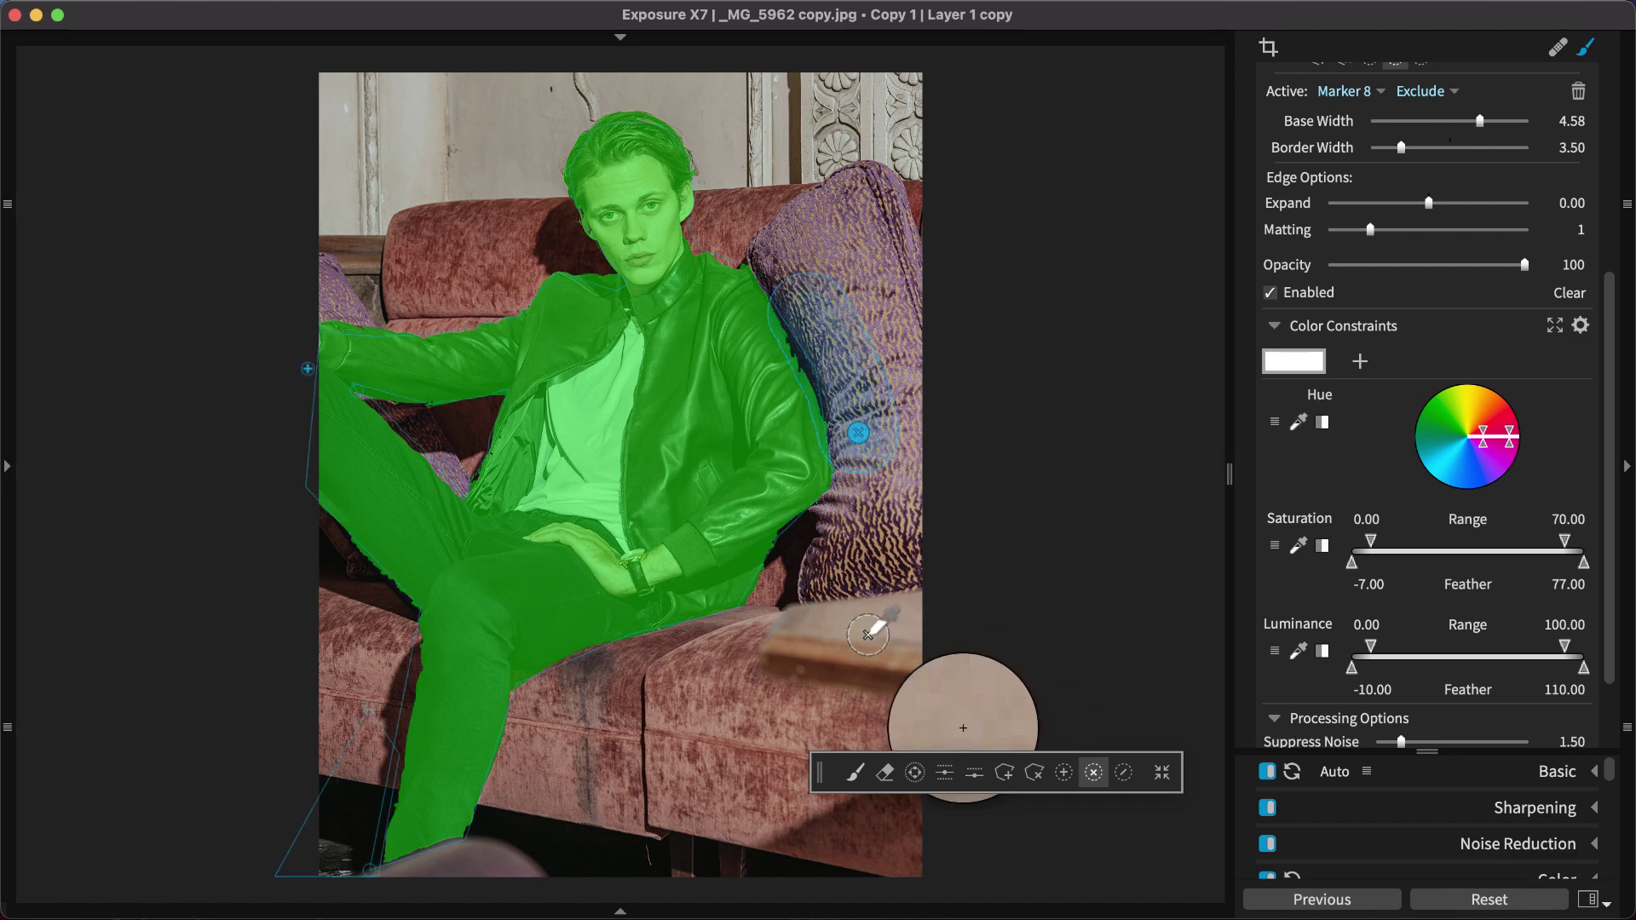
{"action": "left_click", "coordinate": [475, 676]}
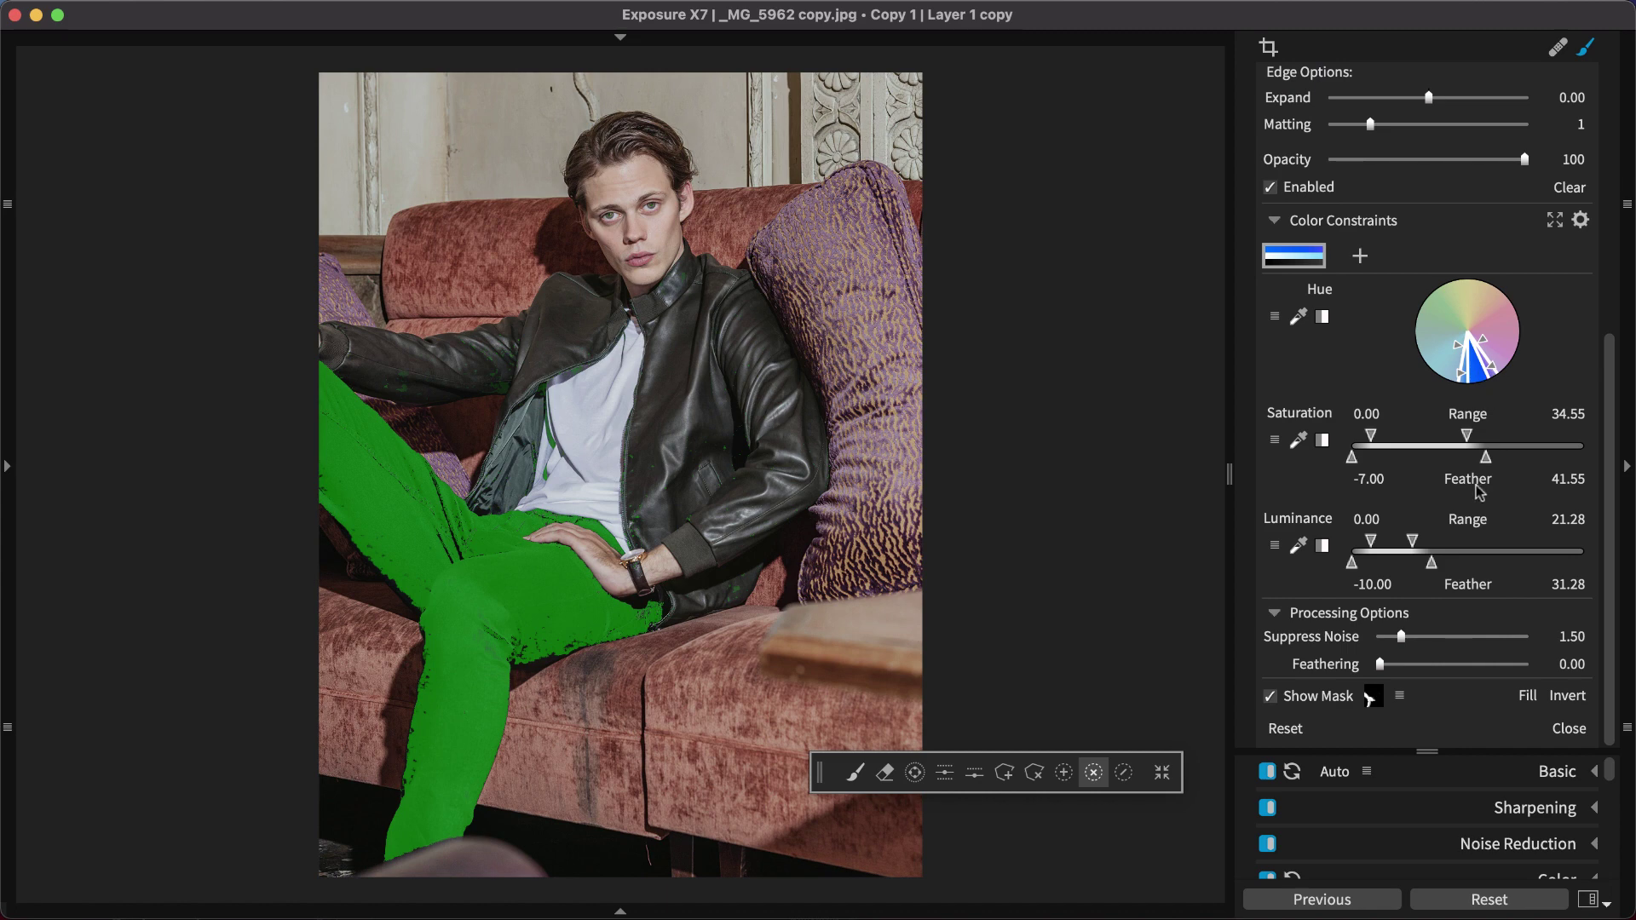
{"action": "scroll", "coordinate": [1464, 539], "scroll_direction": "up", "scroll_amount": 10}
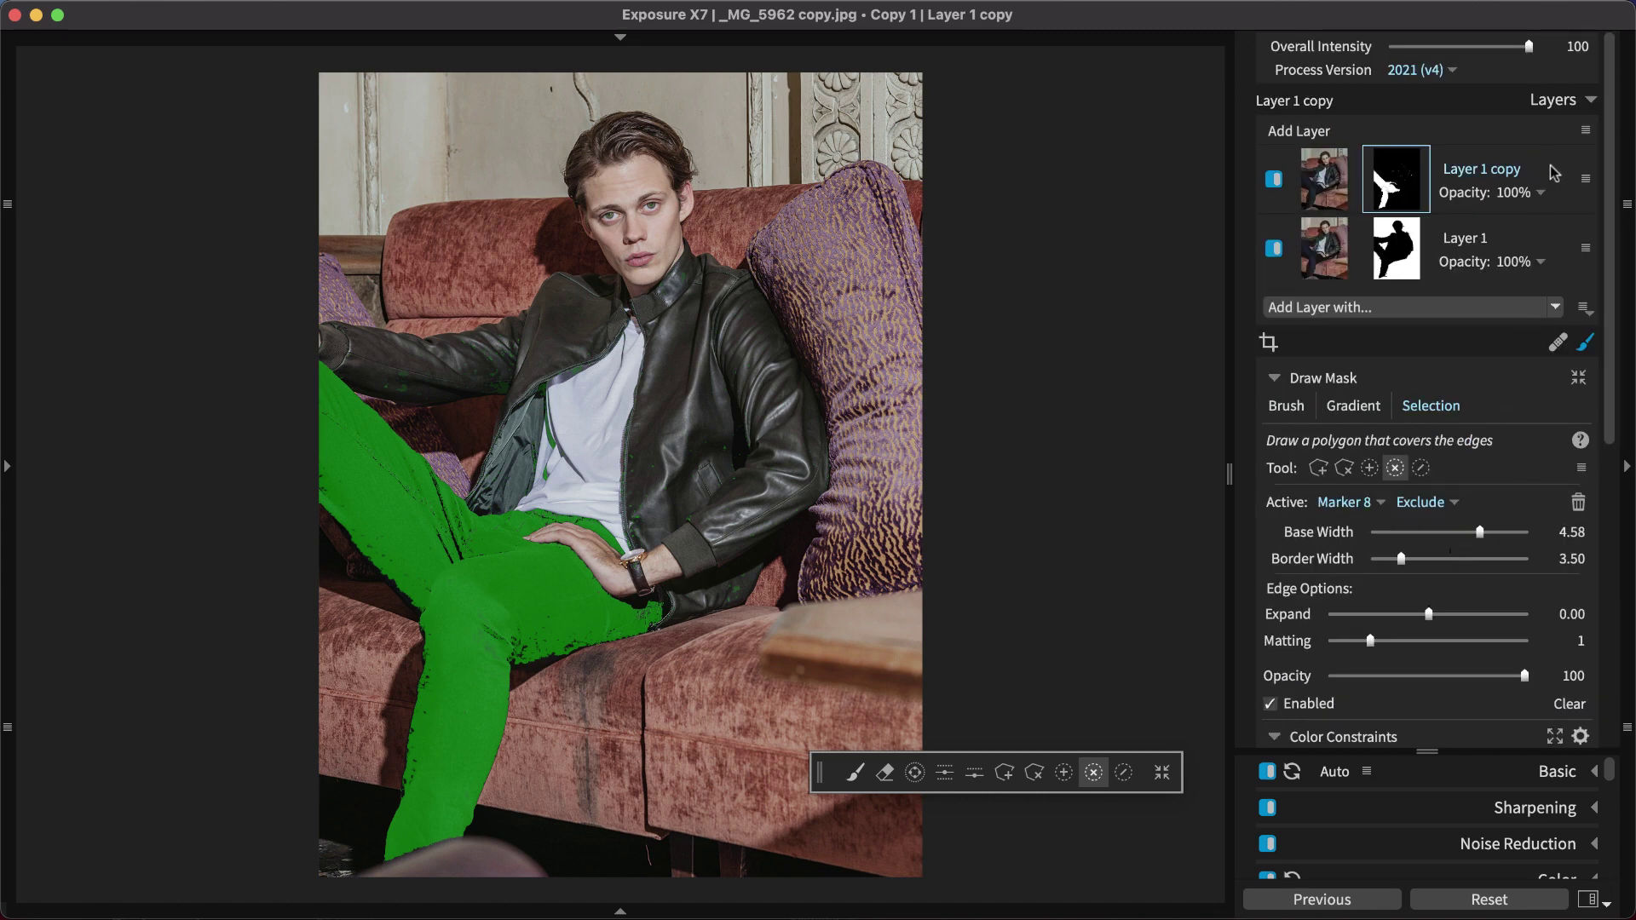
Rename the copied layer to 'Pants'.
{"action": "right_click", "coordinate": [1547, 169]}
{"action": "left_click", "coordinate": [1521, 299]}
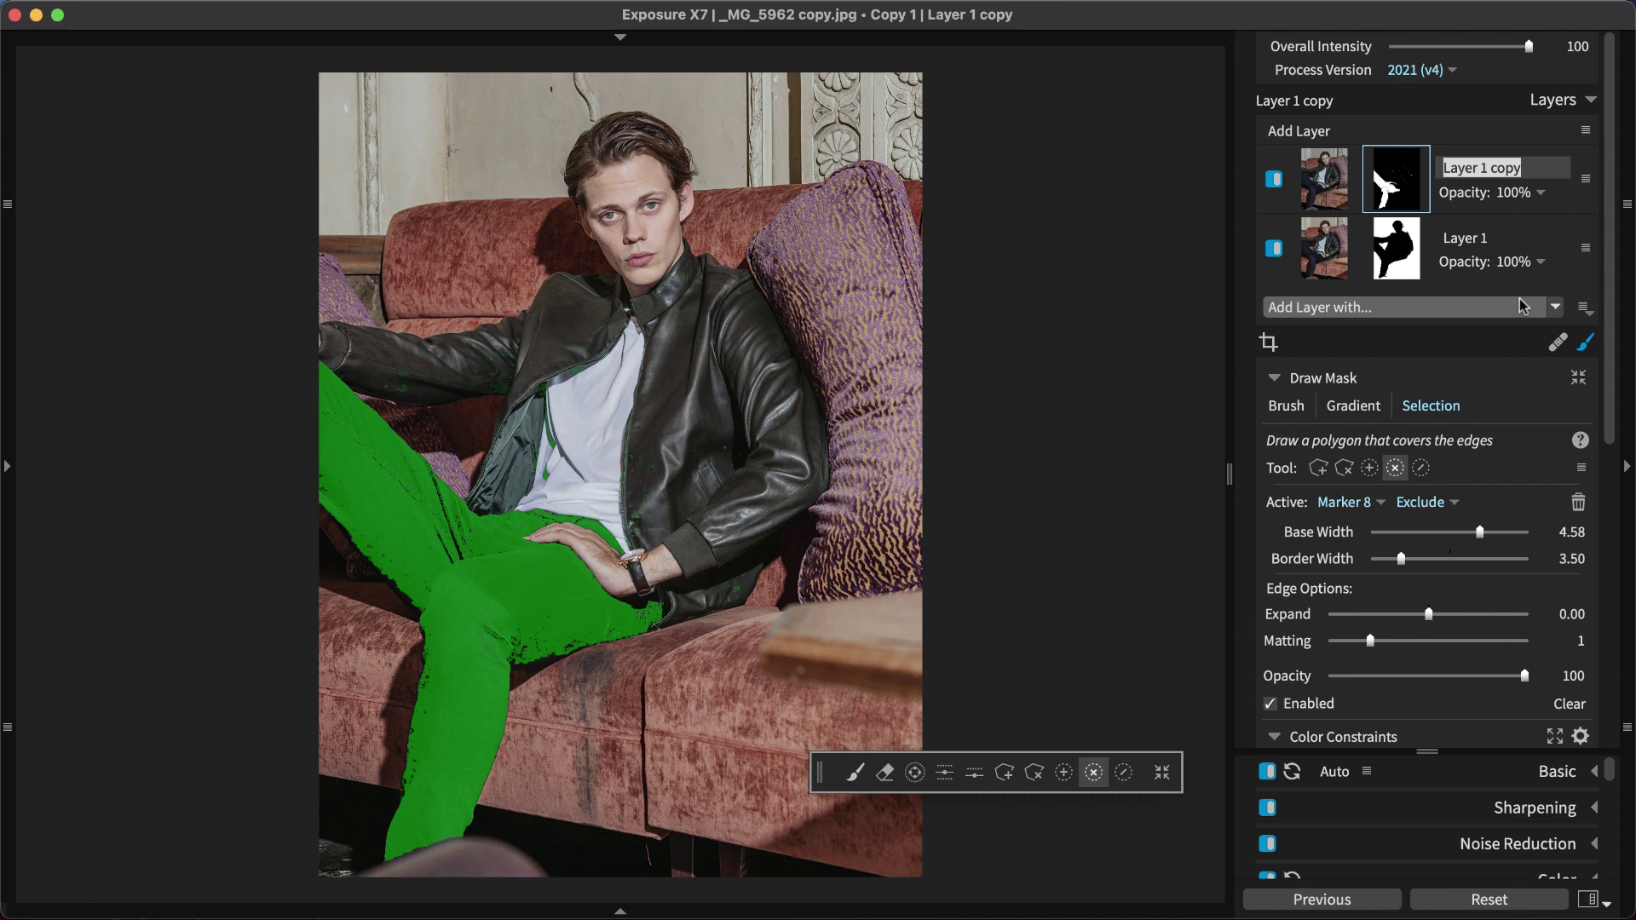
{"action": "type", "text": "Pants"}
{"action": "key", "text": "Return"}
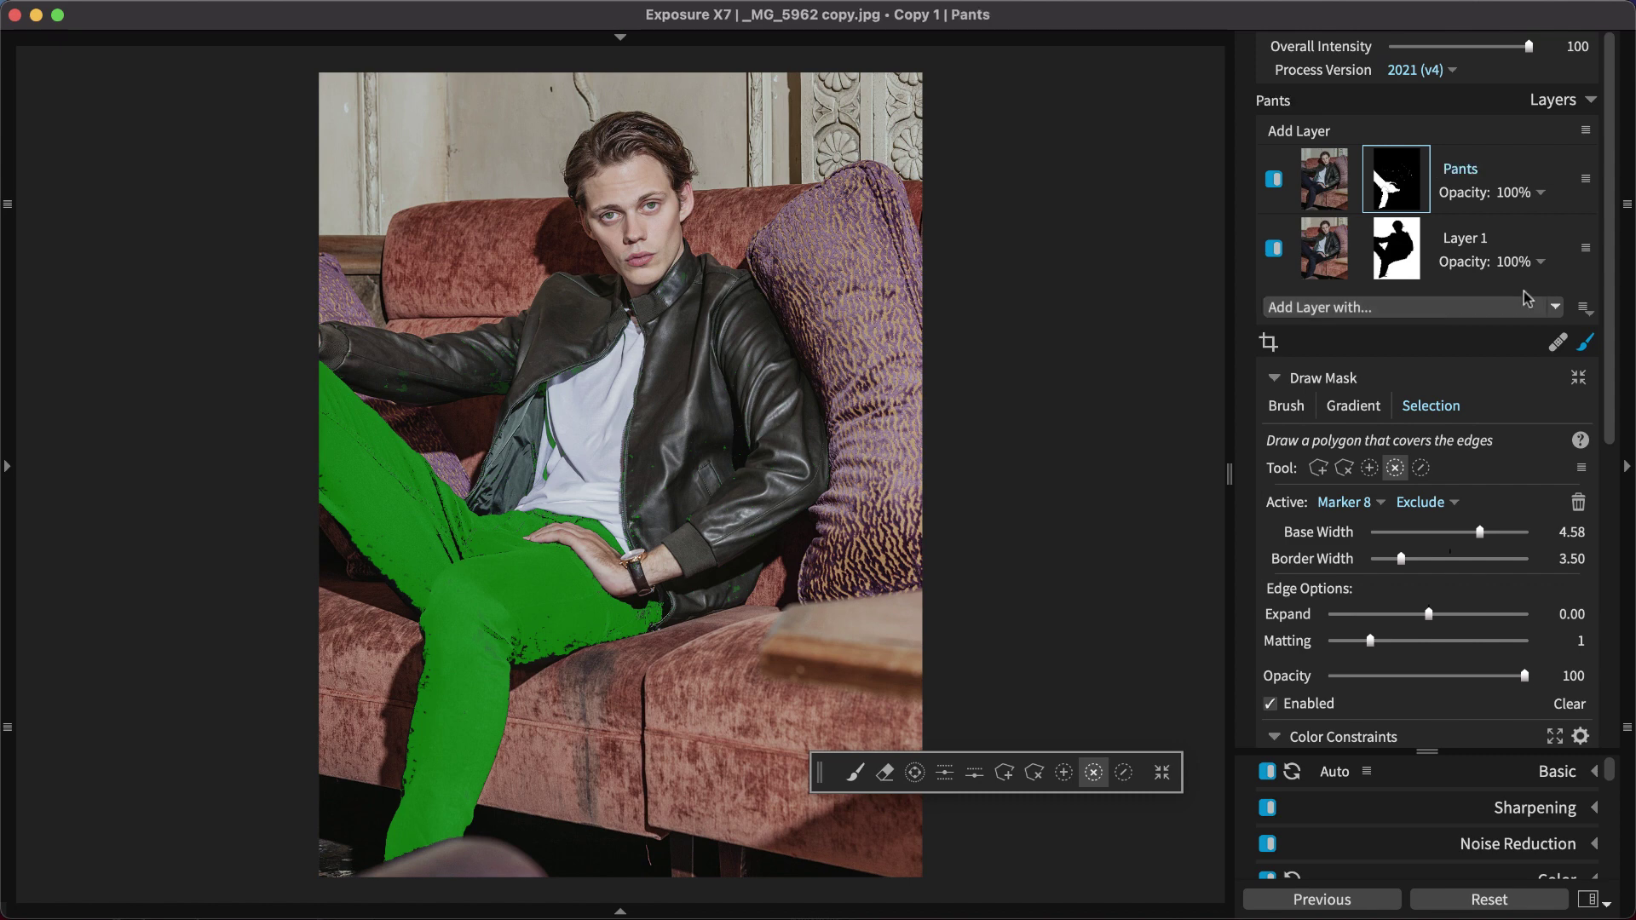
Duplicate the Pants layer and rename the copy to 'Shirt'.
{"action": "right_click", "coordinate": [1527, 170]}
{"action": "left_click", "coordinate": [1527, 312]}
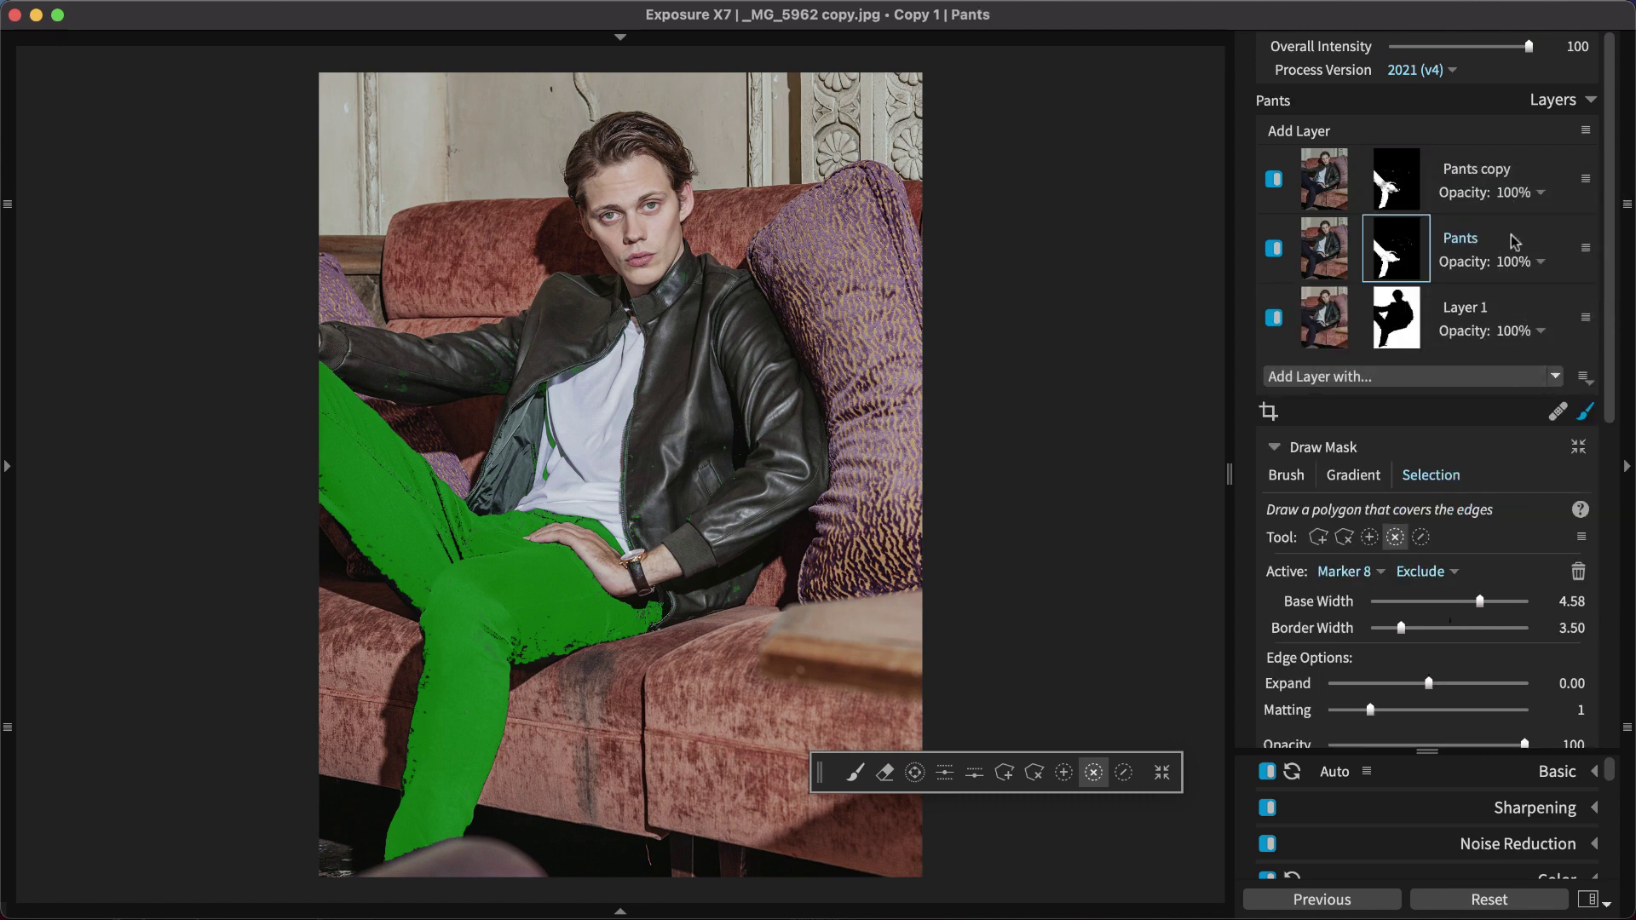
{"action": "right_click", "coordinate": [1475, 176]}
{"action": "left_click", "coordinate": [1495, 289]}
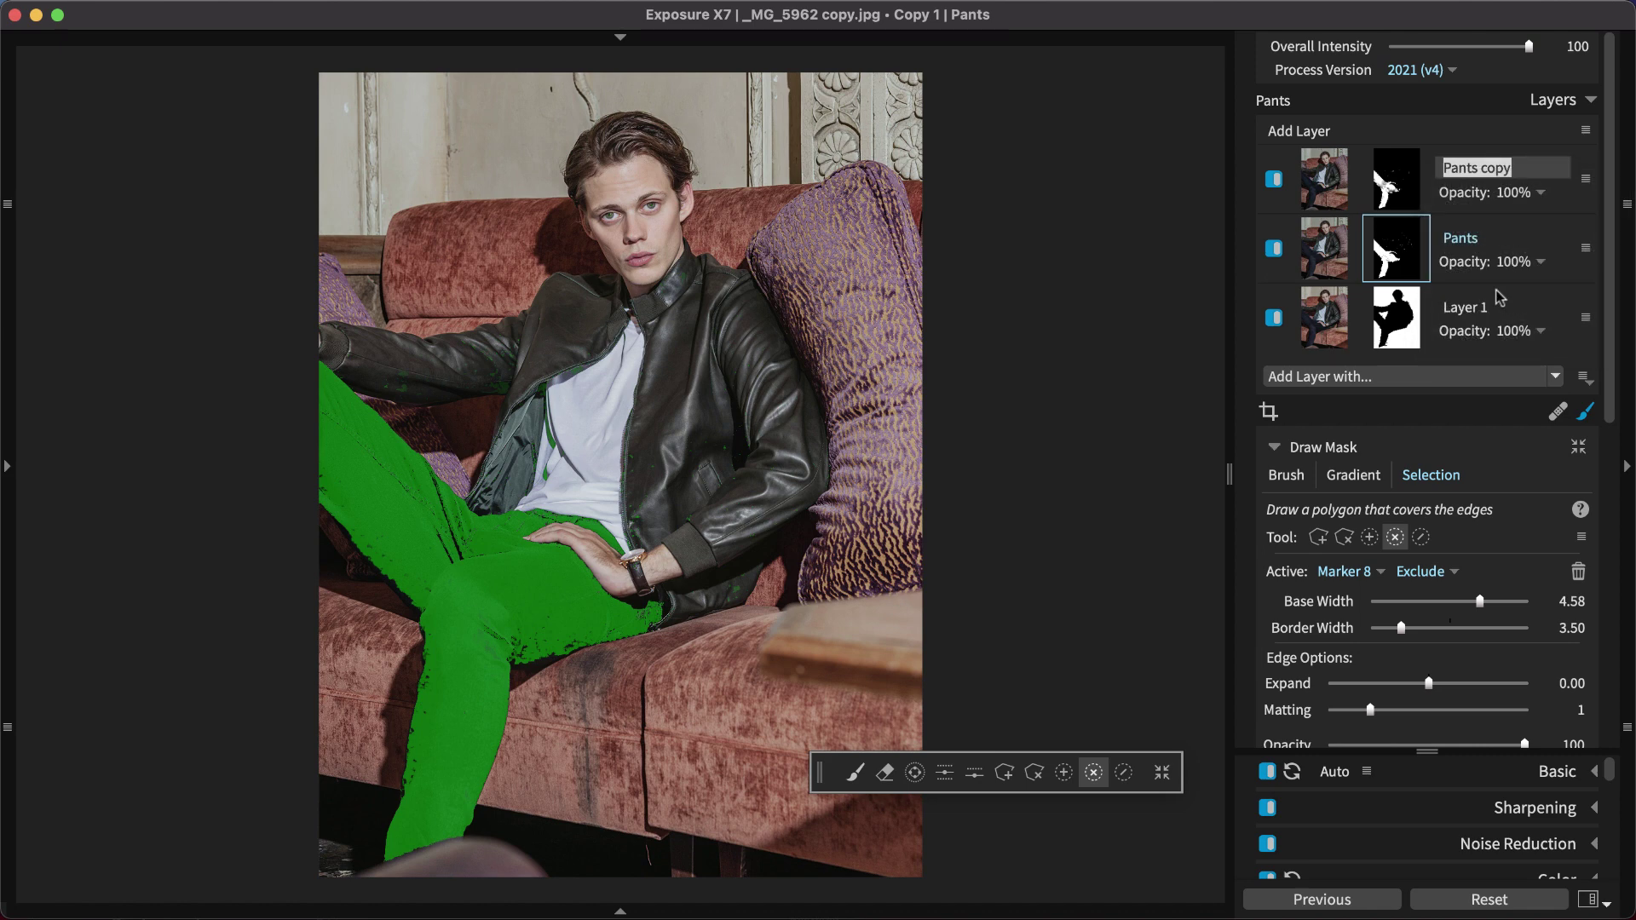
{"action": "type", "text": "Shirt"}
{"action": "key", "text": "Return"}
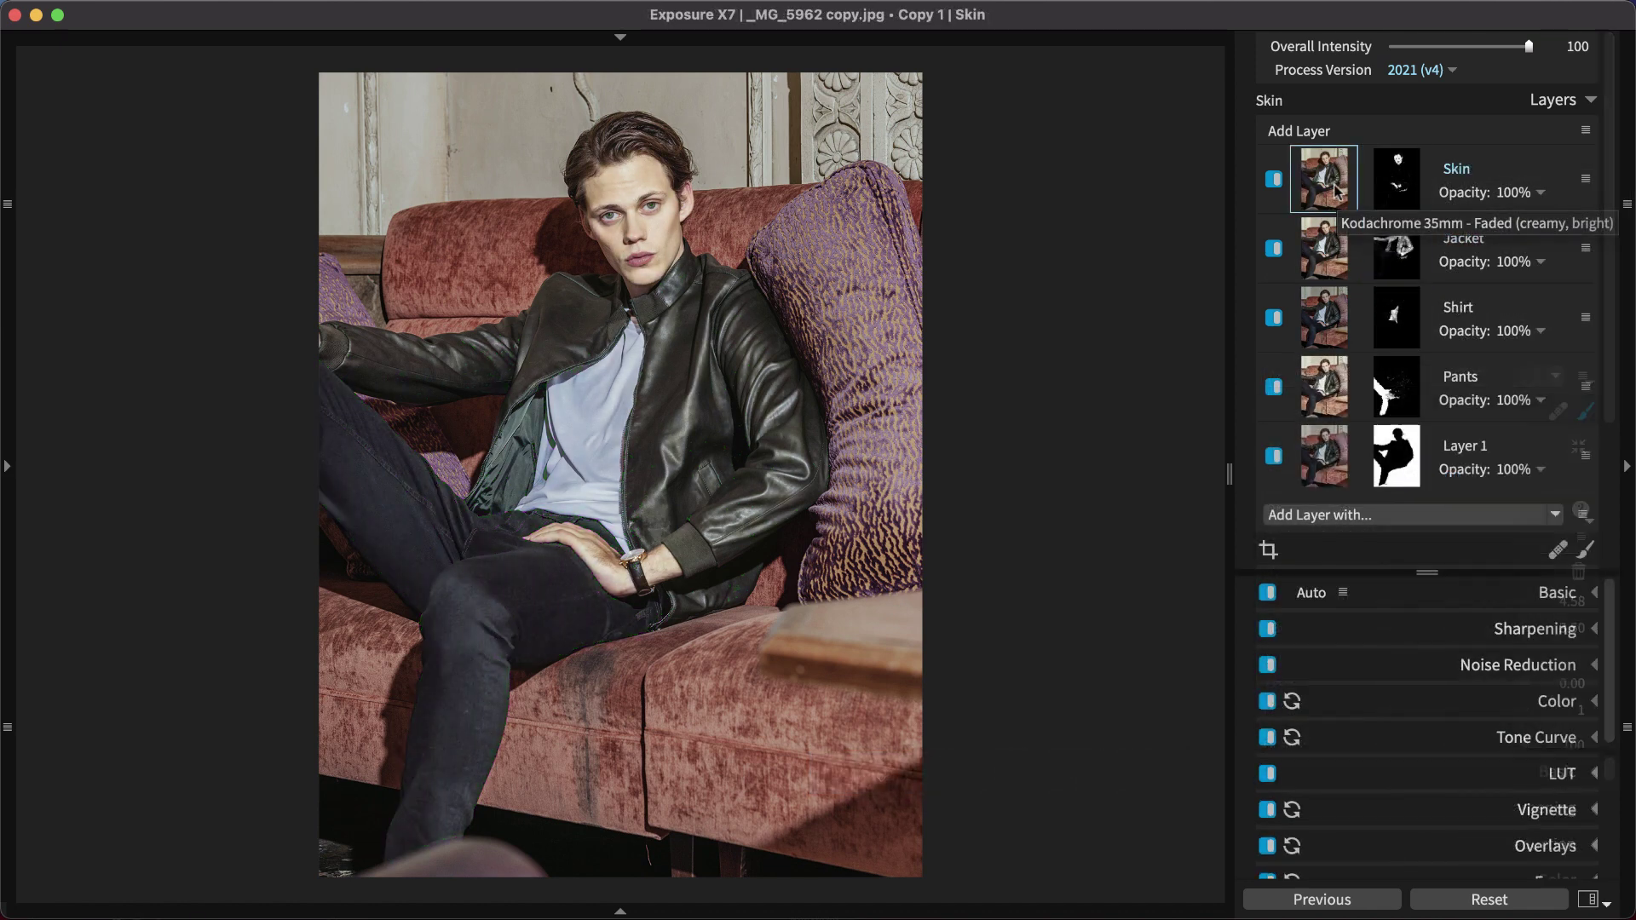
Set opacity to 57% on Skin, 77% on Jacket and 59% on Pants, then compare Before/After.
{"action": "left_click", "coordinate": [1526, 199]}
{"action": "left_click_drag", "start_coordinate": [1528, 239], "coordinate": [1447, 238]}
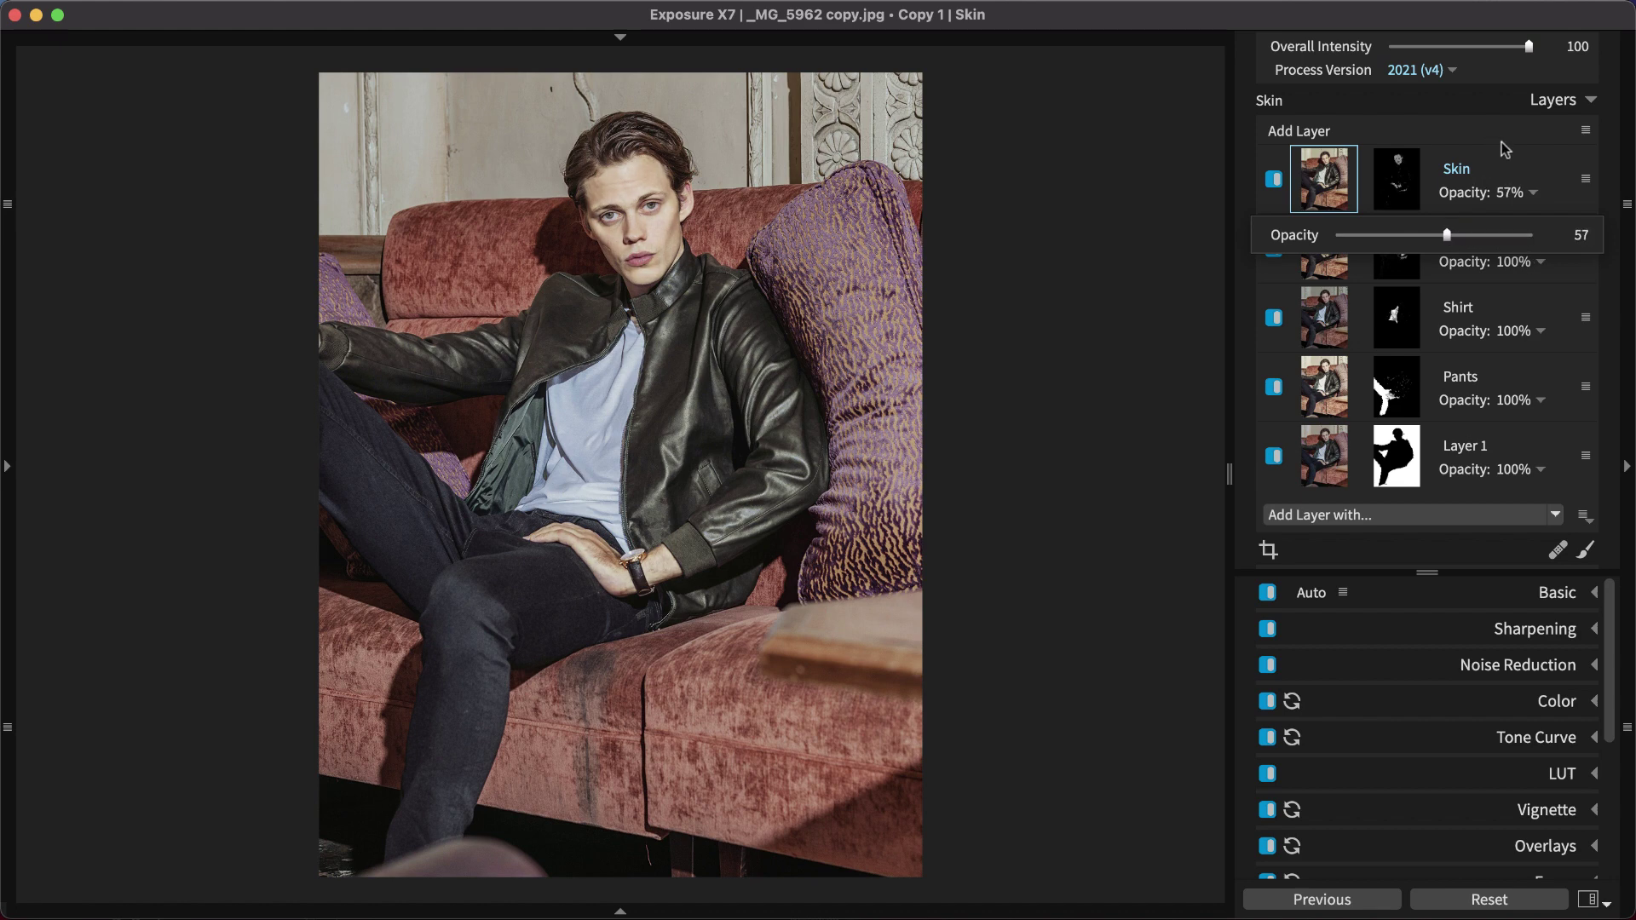
{"action": "left_click", "coordinate": [1510, 262]}
{"action": "left_click_drag", "start_coordinate": [1508, 307], "coordinate": [1487, 306]}
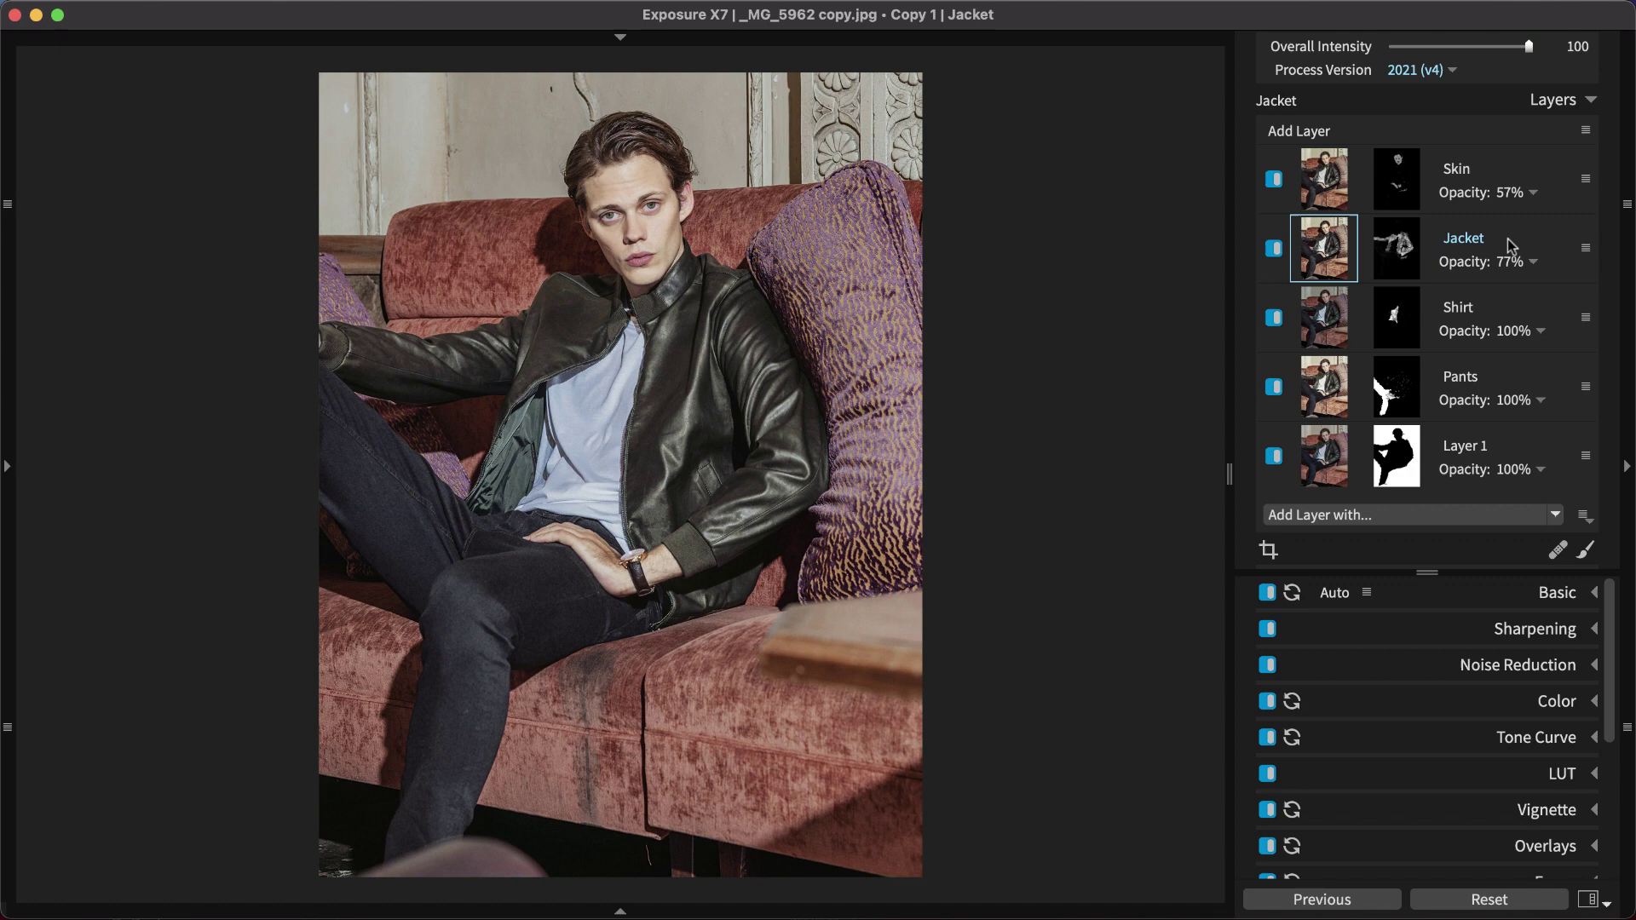
{"action": "left_click", "coordinate": [1525, 397]}
{"action": "left_click_drag", "start_coordinate": [1528, 442], "coordinate": [1450, 442]}
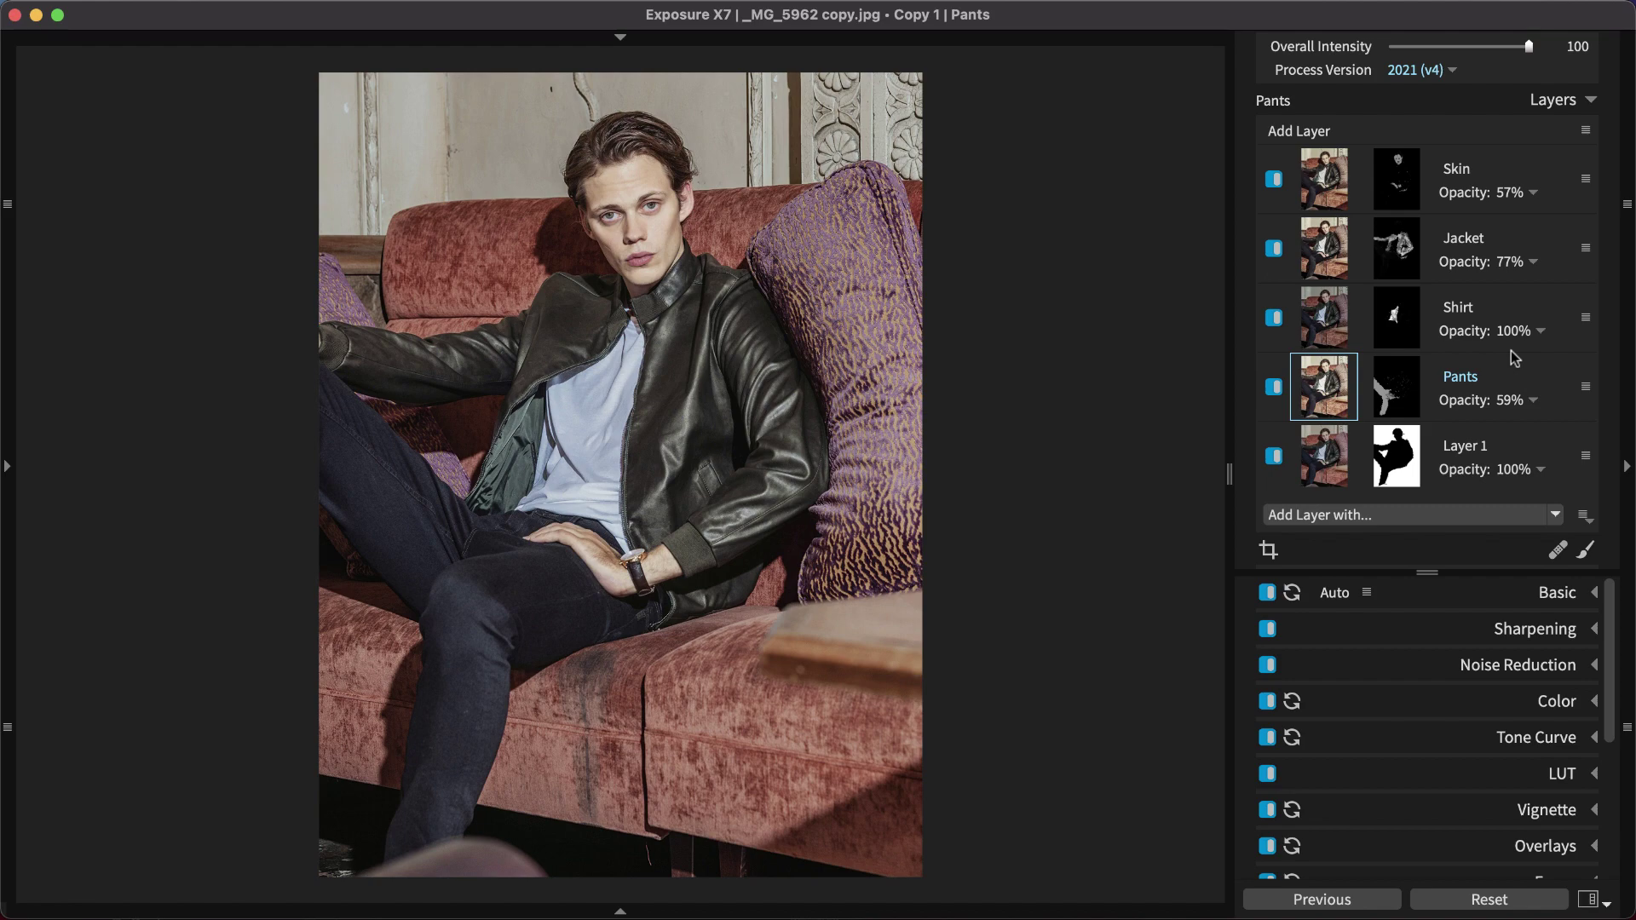
{"action": "key", "text": "backslash"}
{"action": "key", "text": "backslash"}
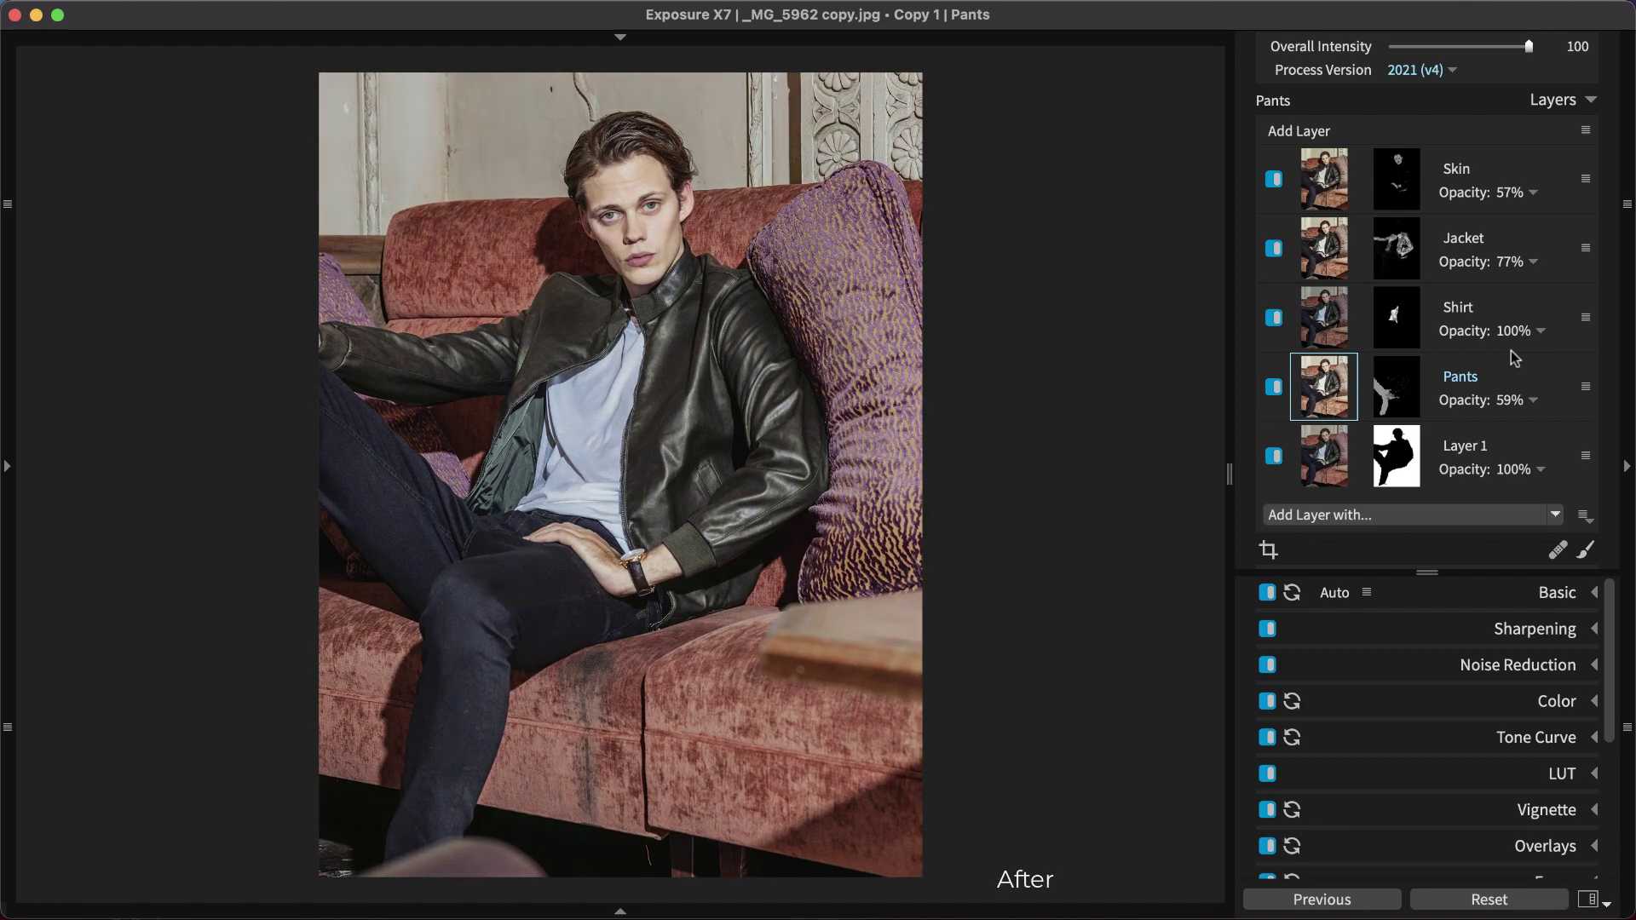